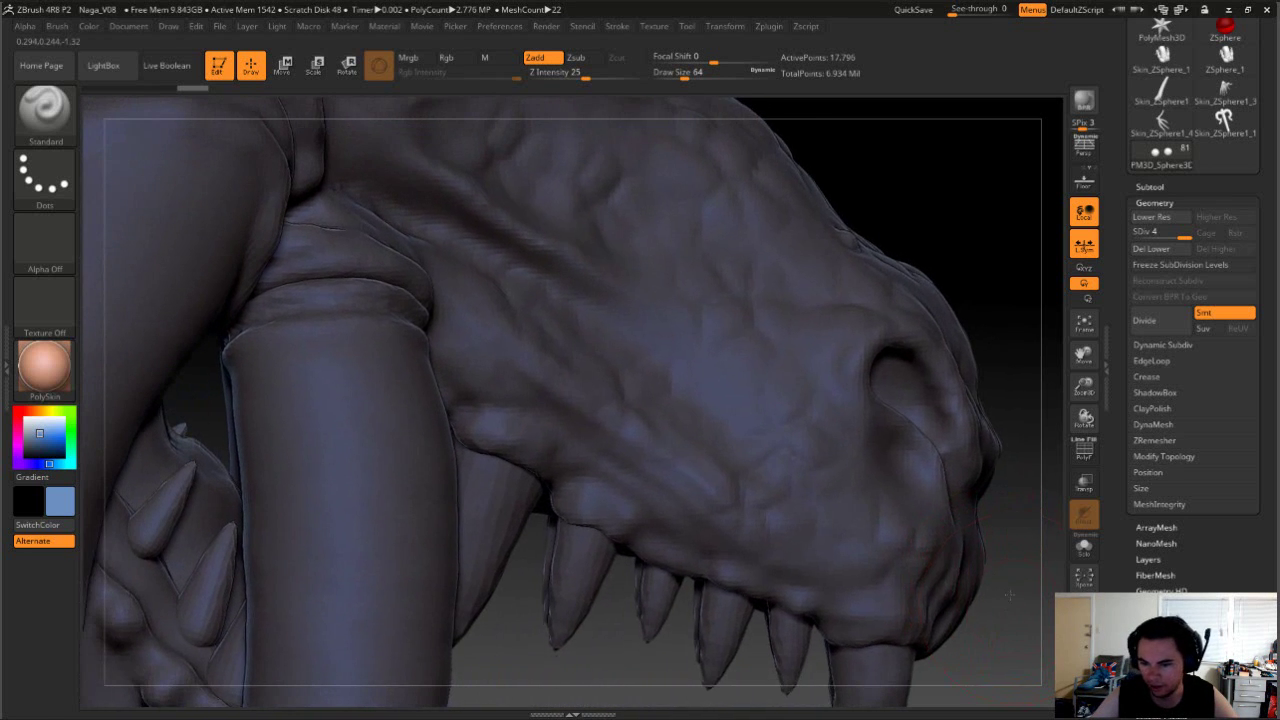
Step: Inspect the whole naga sculpt, examining the head and tendrils, the tail, the front of the torso and the back fin
mouse_move(973, 620)
left_mouse_down()
mouse_move(989, 613)
mouse_move(949, 481)
mouse_move(953, 538)
mouse_move(934, 543)
mouse_move(1000, 560)
mouse_move(975, 565)
mouse_move(994, 584)
mouse_move(921, 560)
mouse_move(923, 543)
mouse_move(746, 427)
left_mouse_up()
key("f")
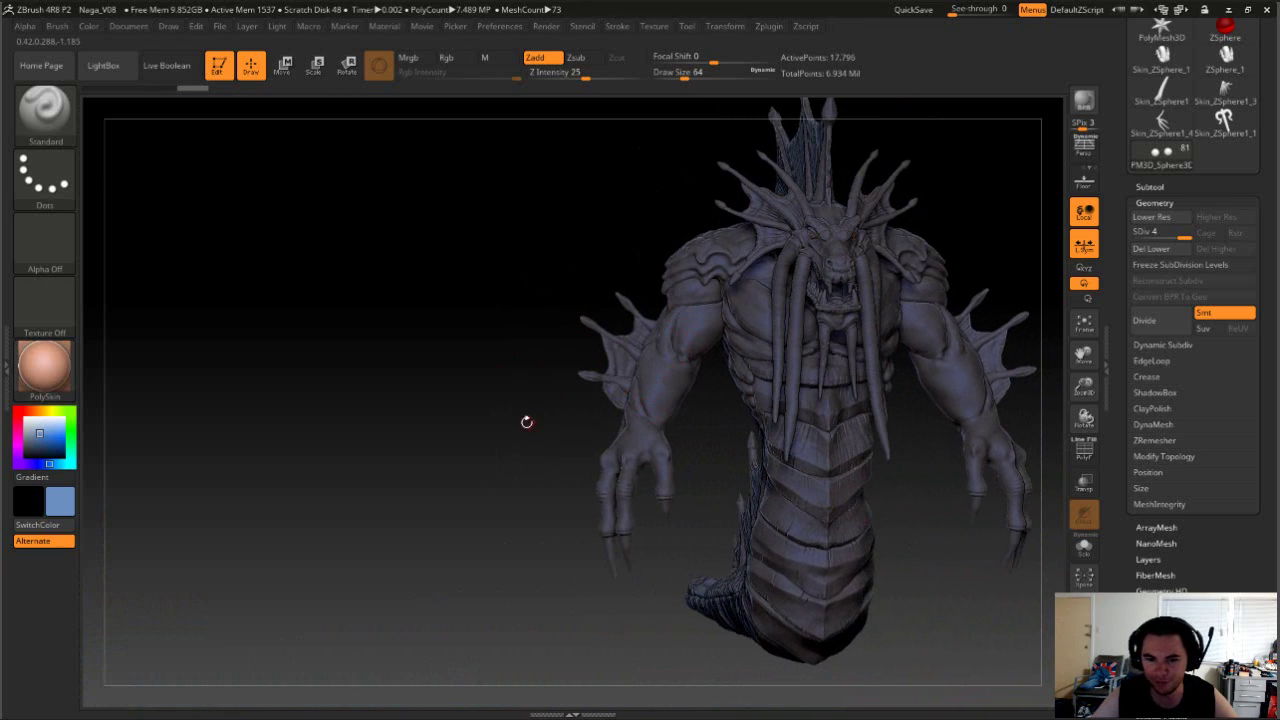
left_click_drag(599, 596, 771, 628)
mouse_move(979, 602)
left_mouse_down()
mouse_move(969, 557)
mouse_move(985, 575)
mouse_move(920, 578)
mouse_move(975, 578)
mouse_move(932, 580)
mouse_move(943, 591)
mouse_move(357, 508)
mouse_move(431, 527)
left_mouse_up()
mouse_move(1020, 475)
left_mouse_down()
mouse_move(996, 467)
mouse_move(963, 526)
mouse_move(1020, 523)
mouse_move(974, 560)
mouse_move(949, 381)
mouse_move(613, 405)
left_mouse_up()
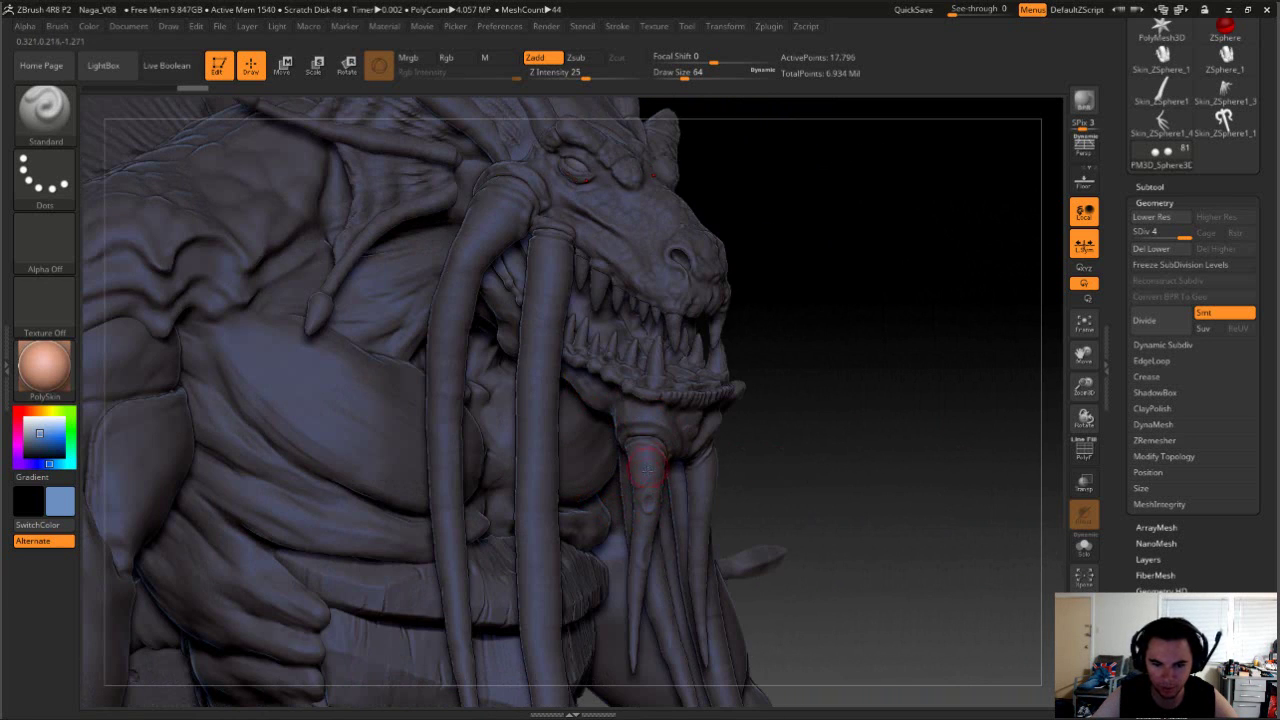
mouse_move(808, 491)
left_mouse_down()
mouse_move(892, 394)
mouse_move(857, 471)
mouse_move(715, 370)
left_mouse_up()
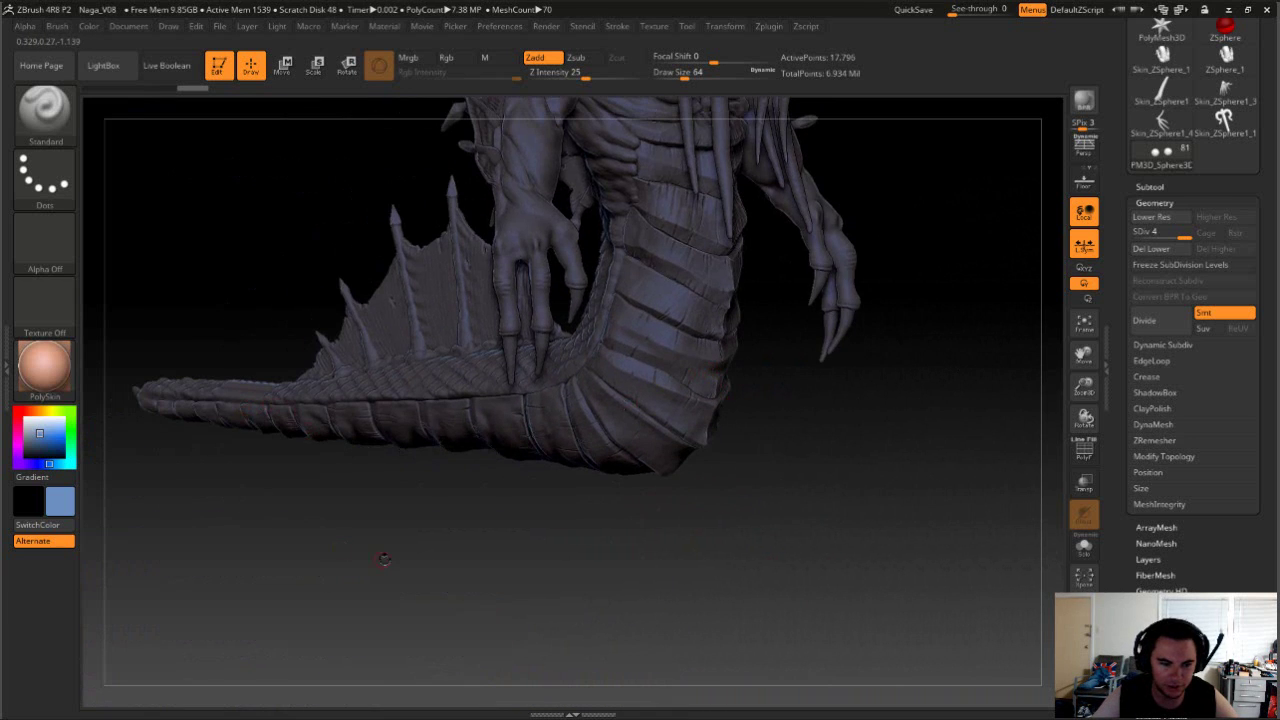
left_click_drag(383, 559, 459, 385)
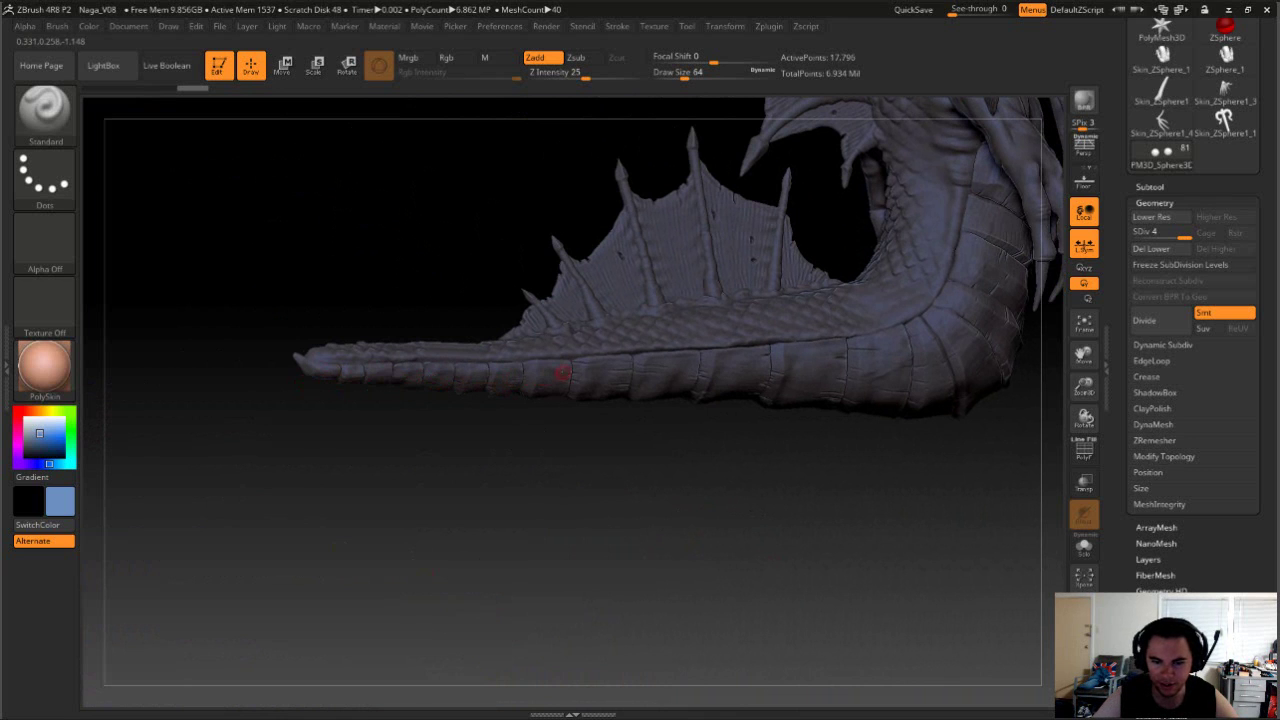
left_click_drag(818, 468, 851, 577)
left_click_drag(936, 565, 907, 533)
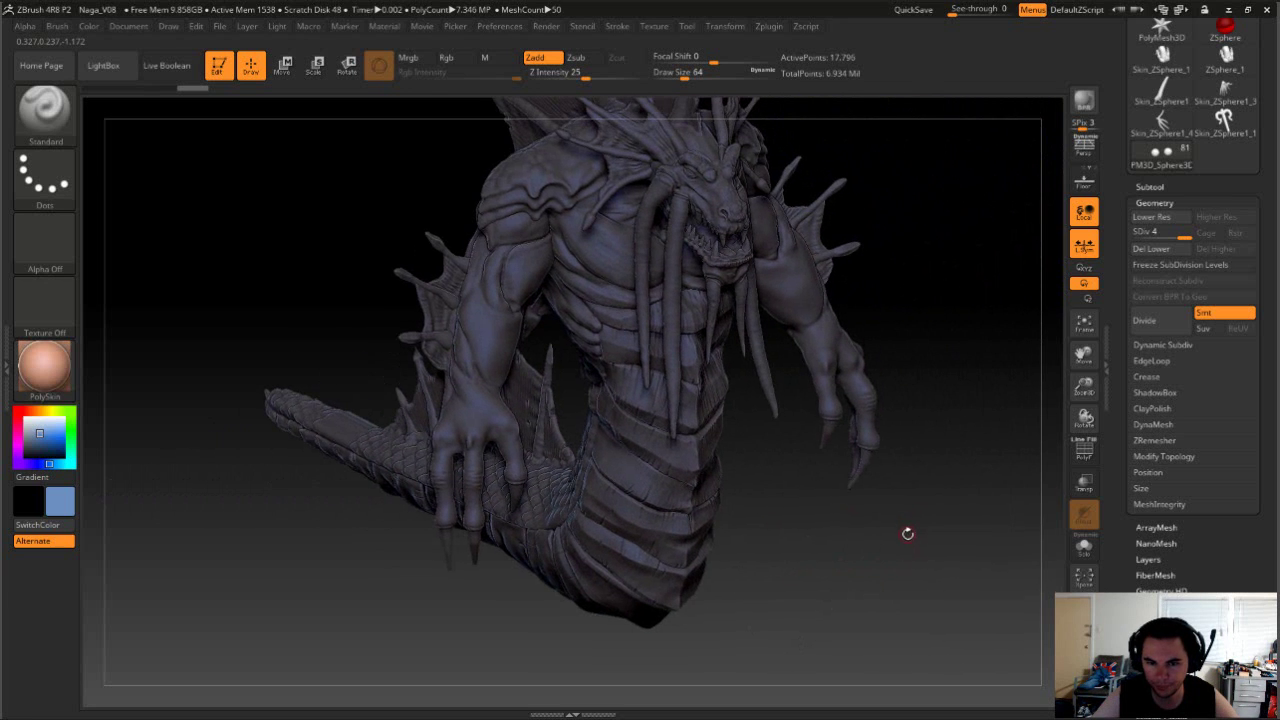
left_click_drag(970, 439, 741, 396)
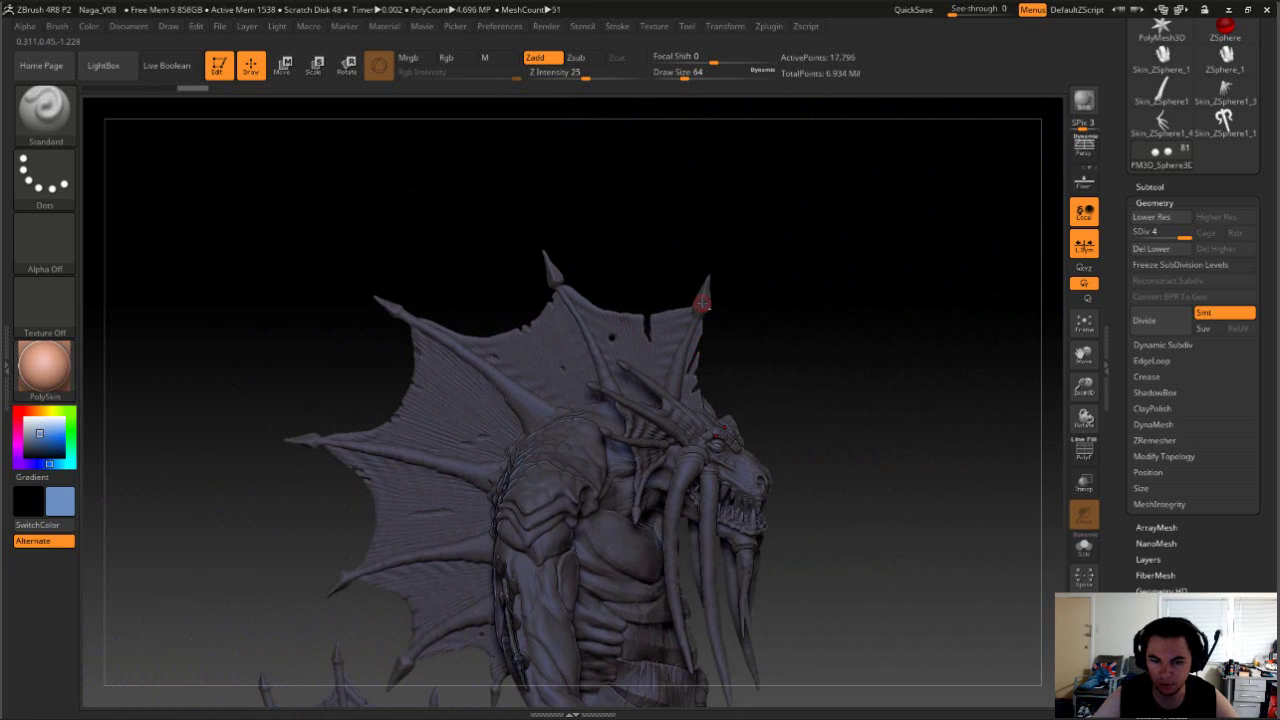
Step: Make the back fin's spine framework the active subtool and isolate it with Solo for a close view of its spines
left_click(703, 303, "alt")
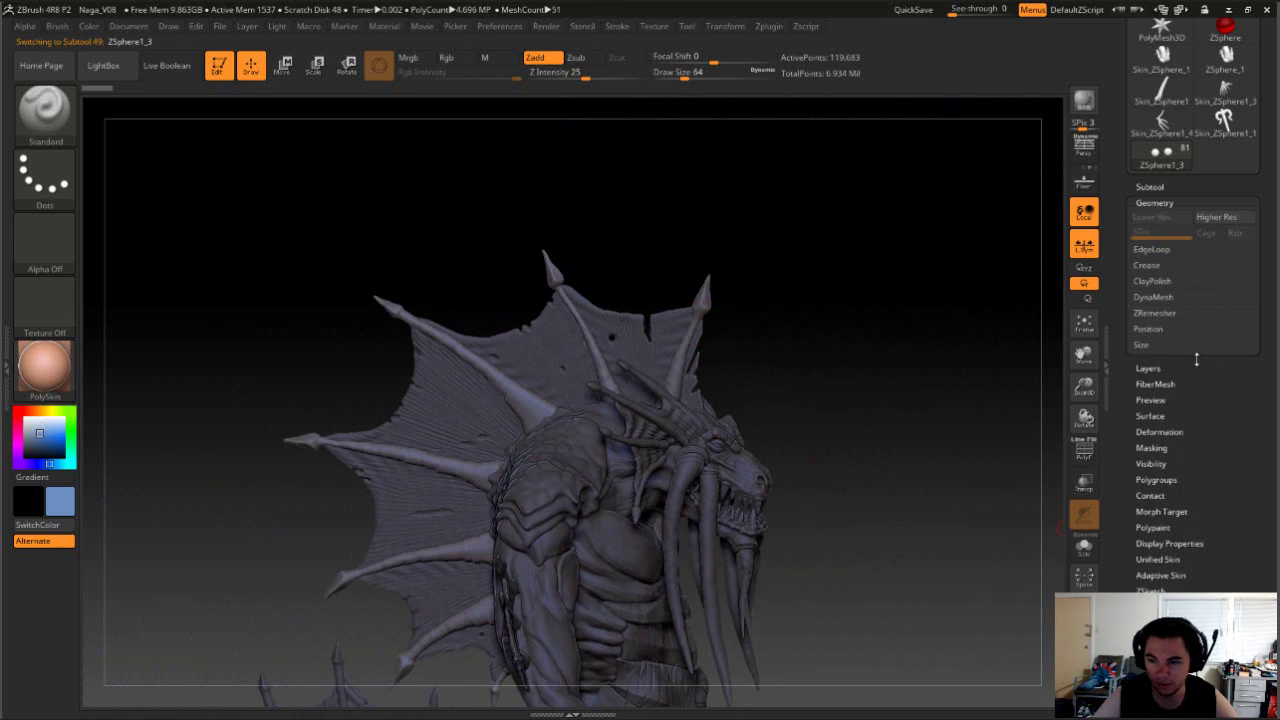
left_click(1156, 187)
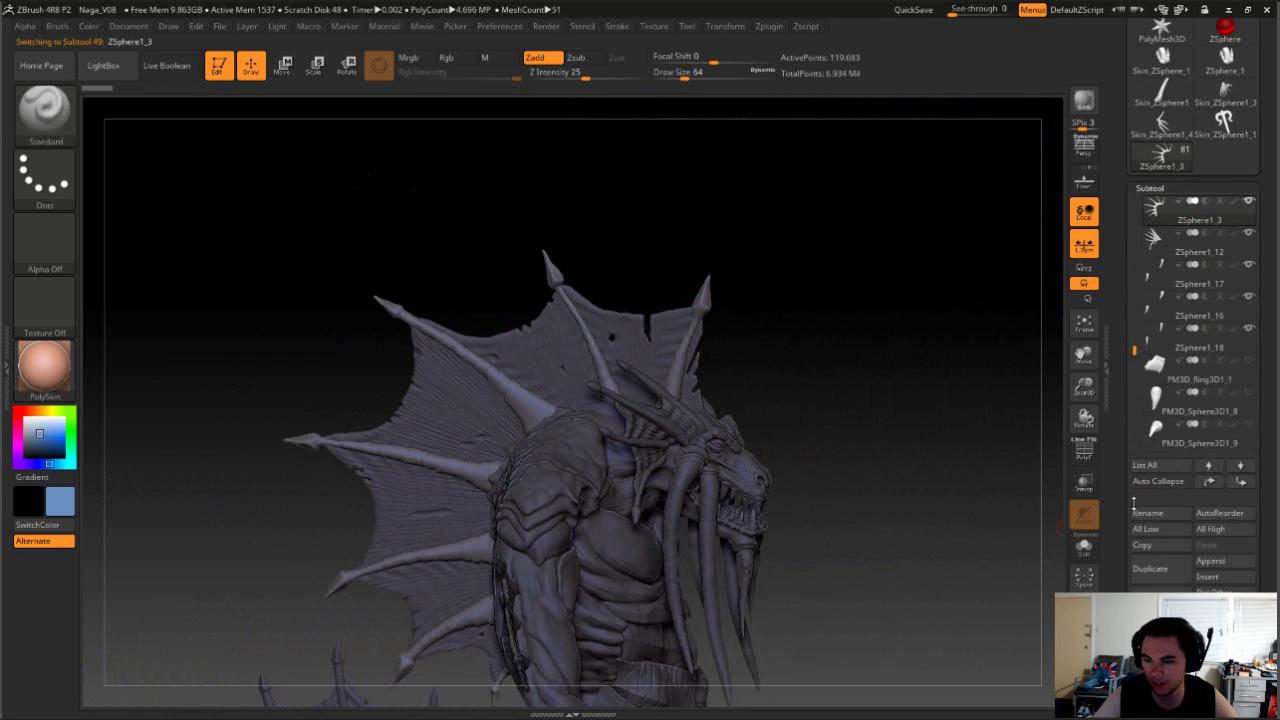
scroll(1133, 487, "down", 3)
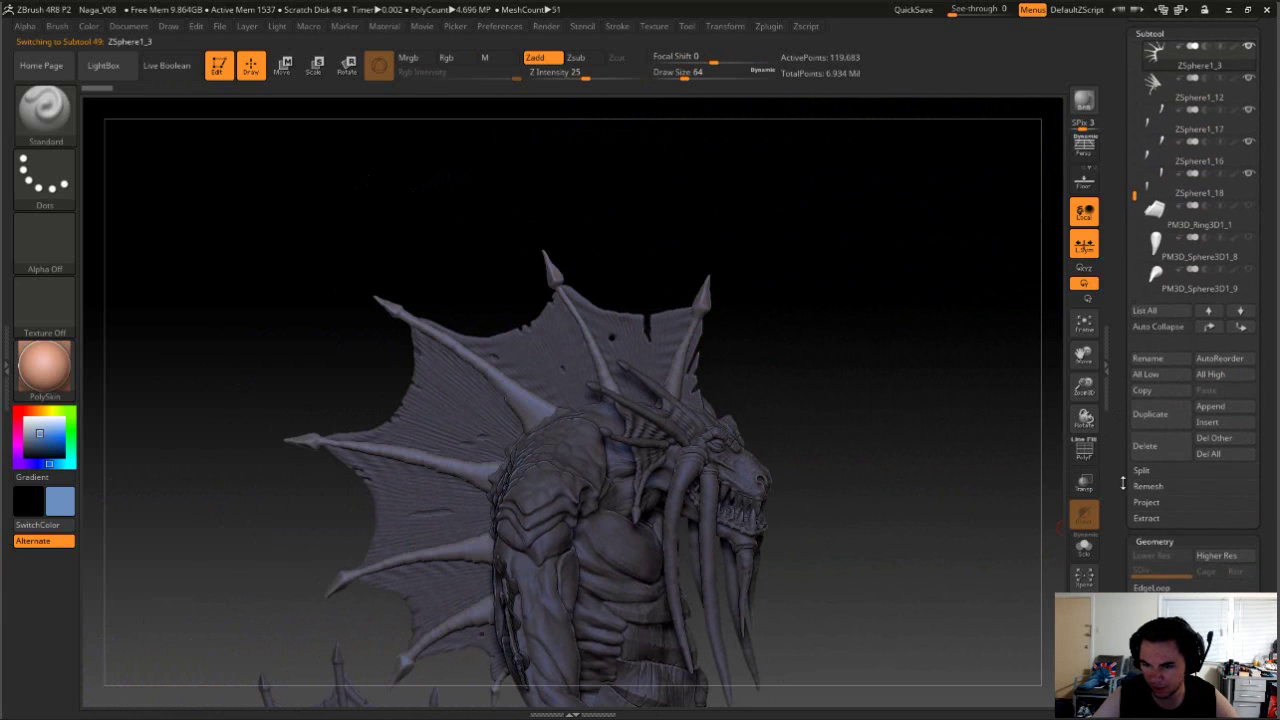
left_click(1087, 548)
left_click_drag(950, 508, 1003, 586)
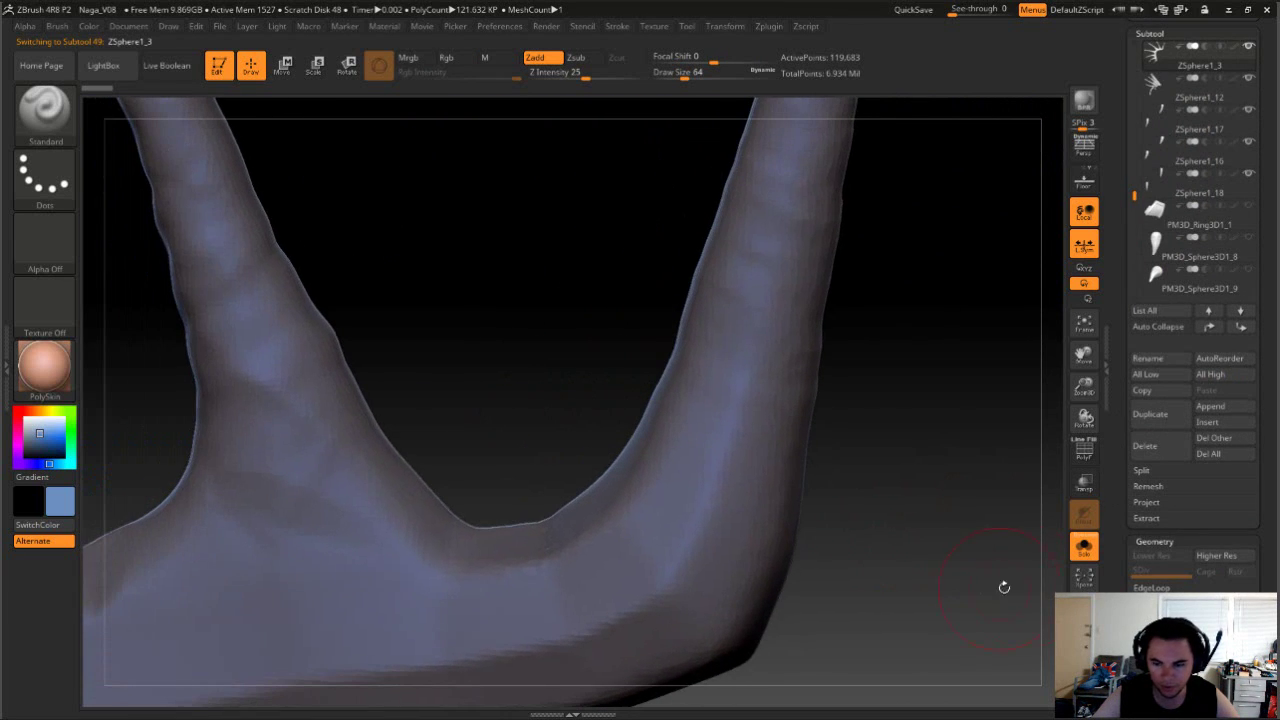
Step: Re-mesh the fin spines with DynaMesh at resolution 336
scroll(1119, 527, "down", 2)
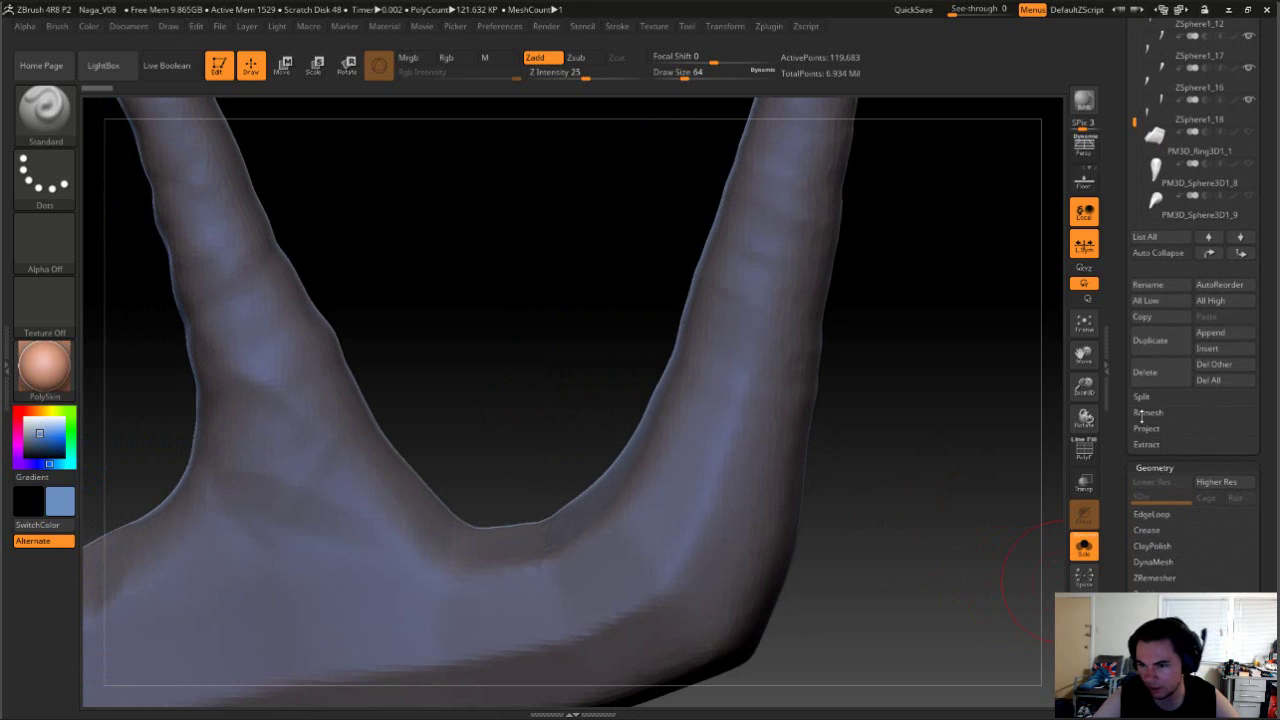
scroll(1113, 456, "down", 4)
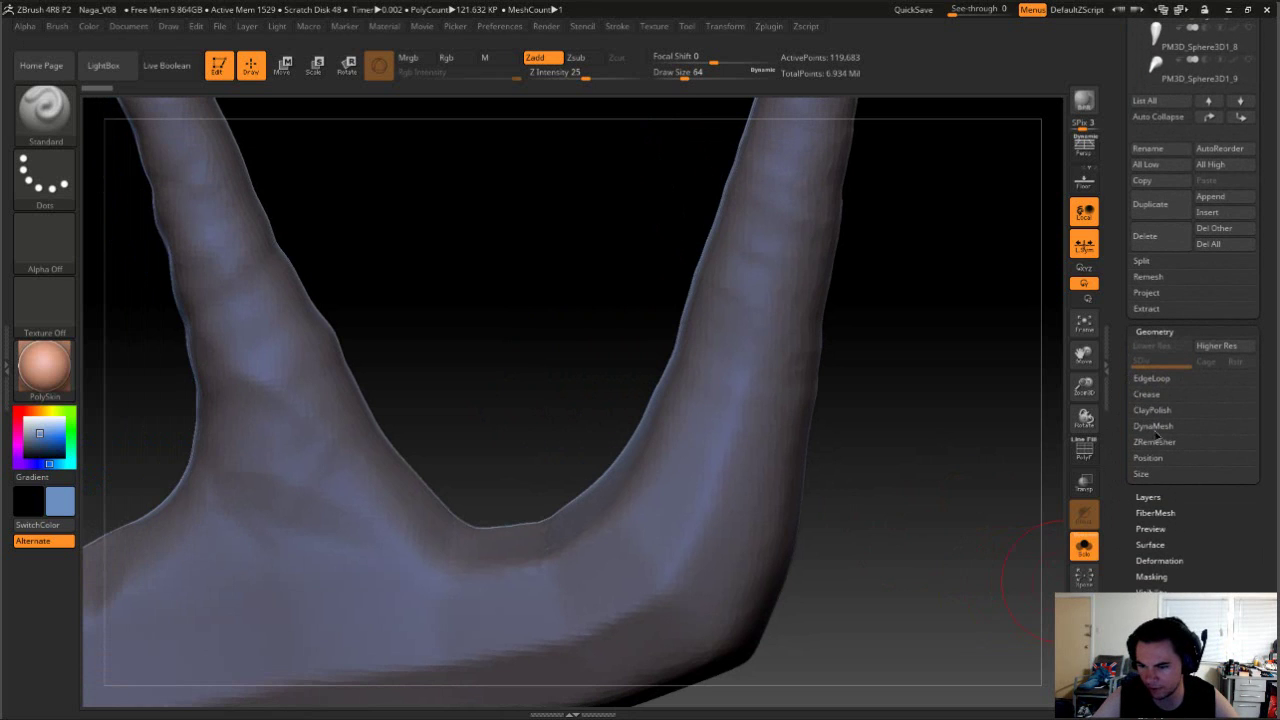
left_click(1153, 428)
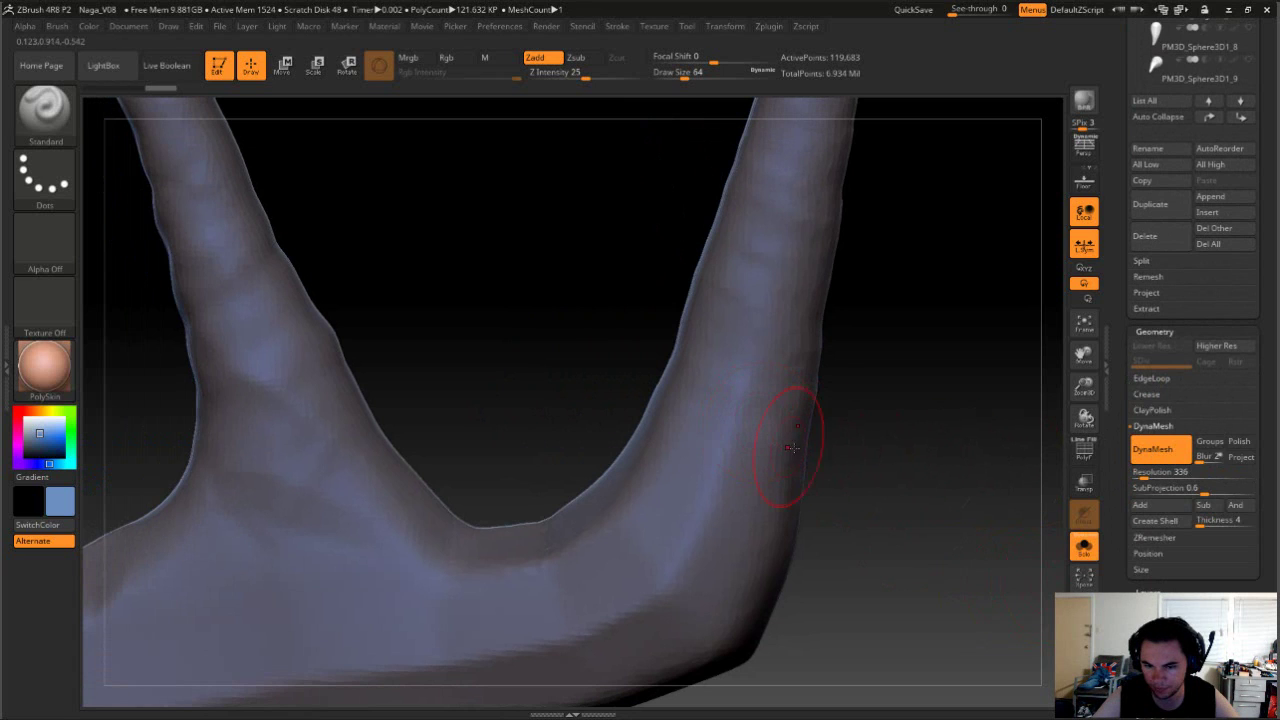
key("ctrl")
left_click_drag(879, 528, 809, 494, "ctrl")
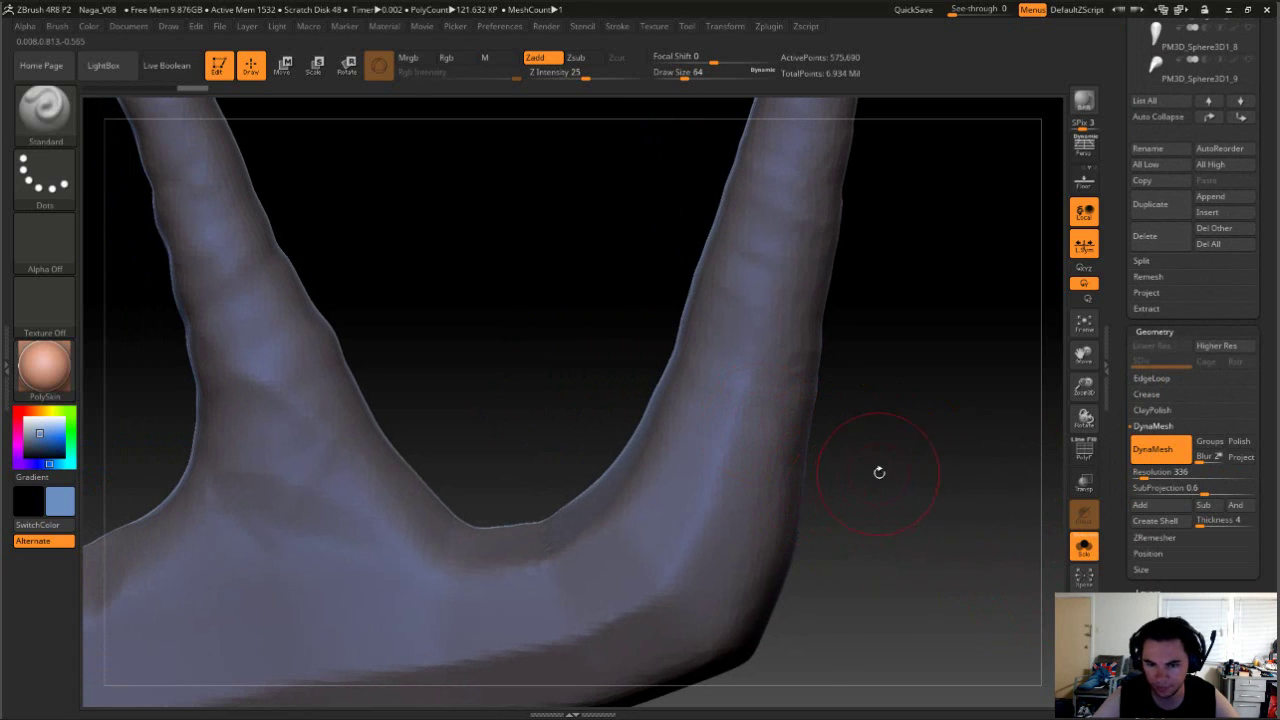
Step: Sculpt ringed wrinkles along the frontmost fin spine with the Crumple brush at draw size 104
key("b")
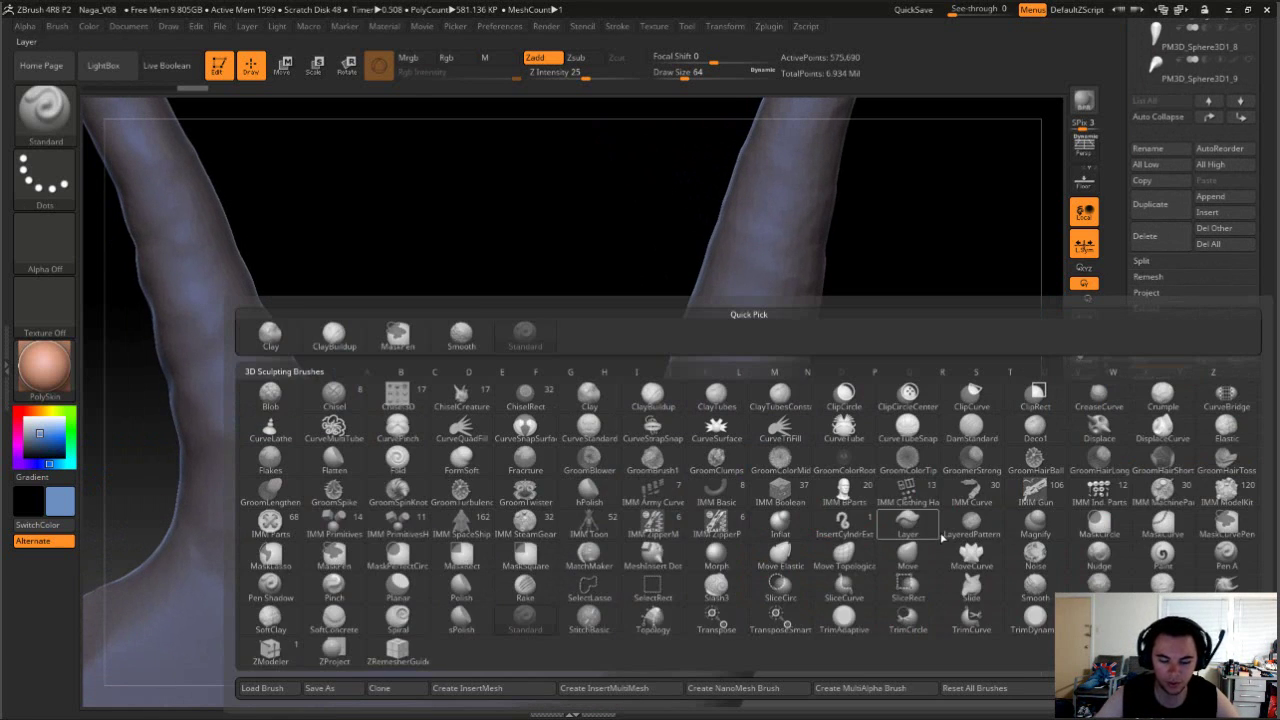
key("c")
key("r")
mouse_move(941, 422)
left_mouse_down()
mouse_move(934, 369)
mouse_move(886, 434)
mouse_move(889, 453)
left_mouse_up()
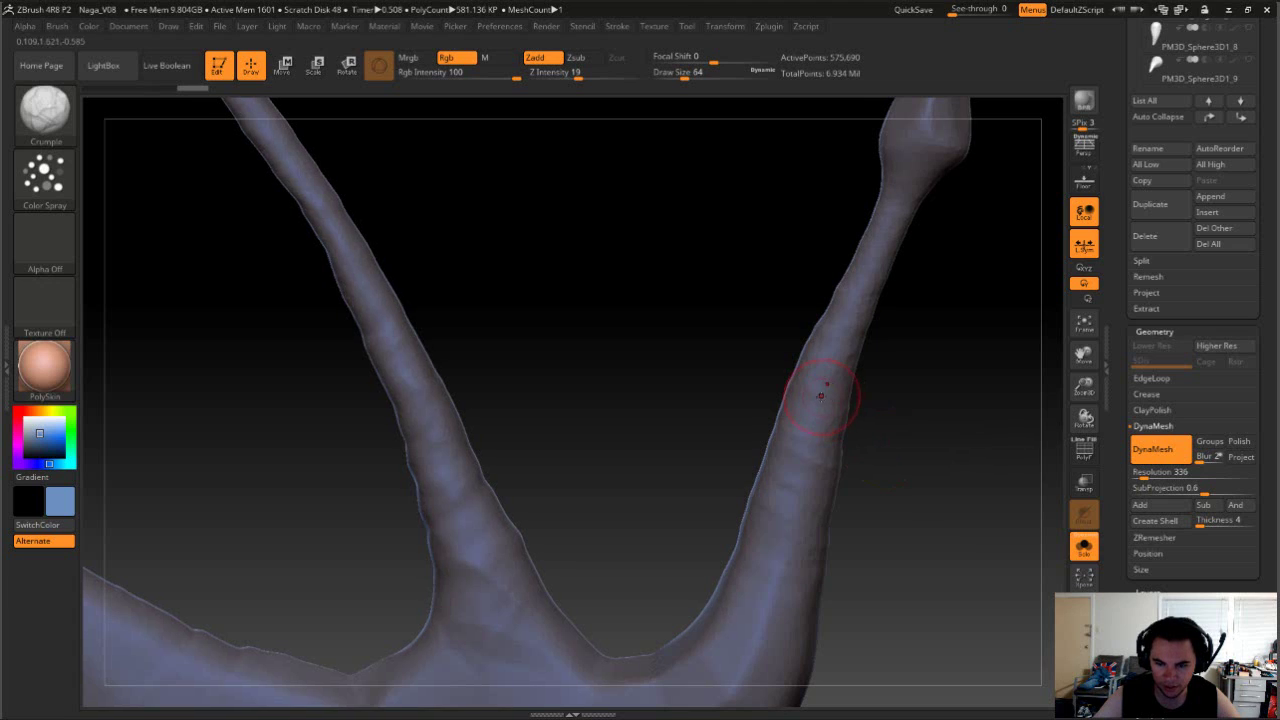
key("s")
mouse_move(820, 397)
left_mouse_down()
mouse_move(831, 401)
mouse_move(808, 424)
left_mouse_up()
key("s")
left_click_drag(832, 368, 853, 328)
left_click_drag(868, 265, 878, 258)
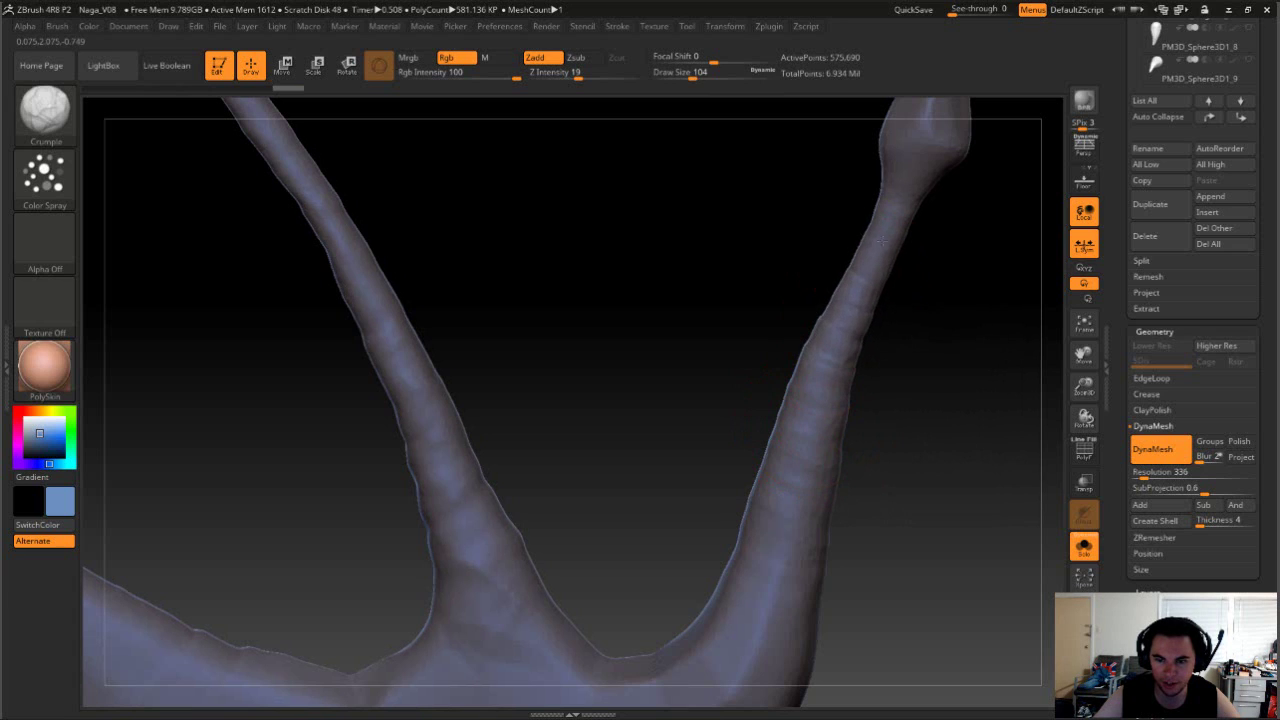
left_click_drag(835, 295, 785, 440)
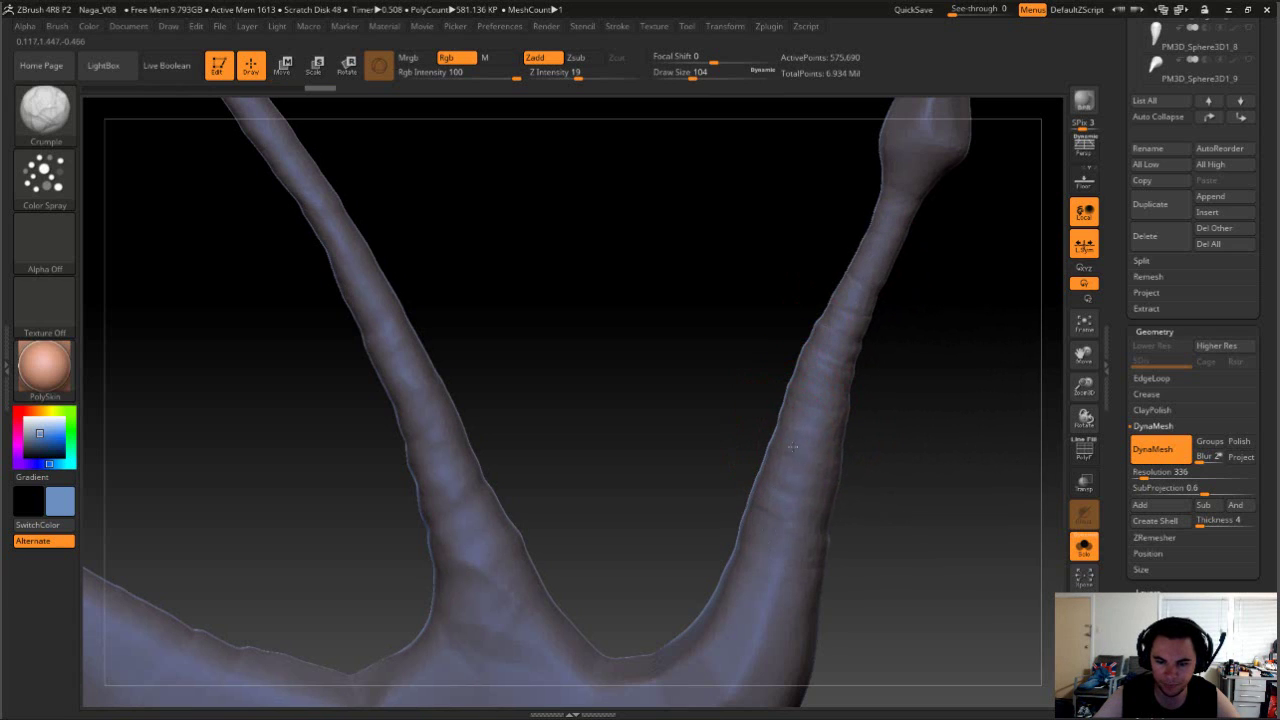
left_click_drag(774, 491, 768, 444)
Step: Crumple ringed wrinkles along the second fin spine, from its base up to the spearhead tip
mouse_move(700, 465)
left_mouse_down()
mouse_move(871, 454)
mouse_move(903, 496)
mouse_move(967, 480)
mouse_move(683, 471)
mouse_move(863, 545)
mouse_move(772, 540)
left_mouse_up()
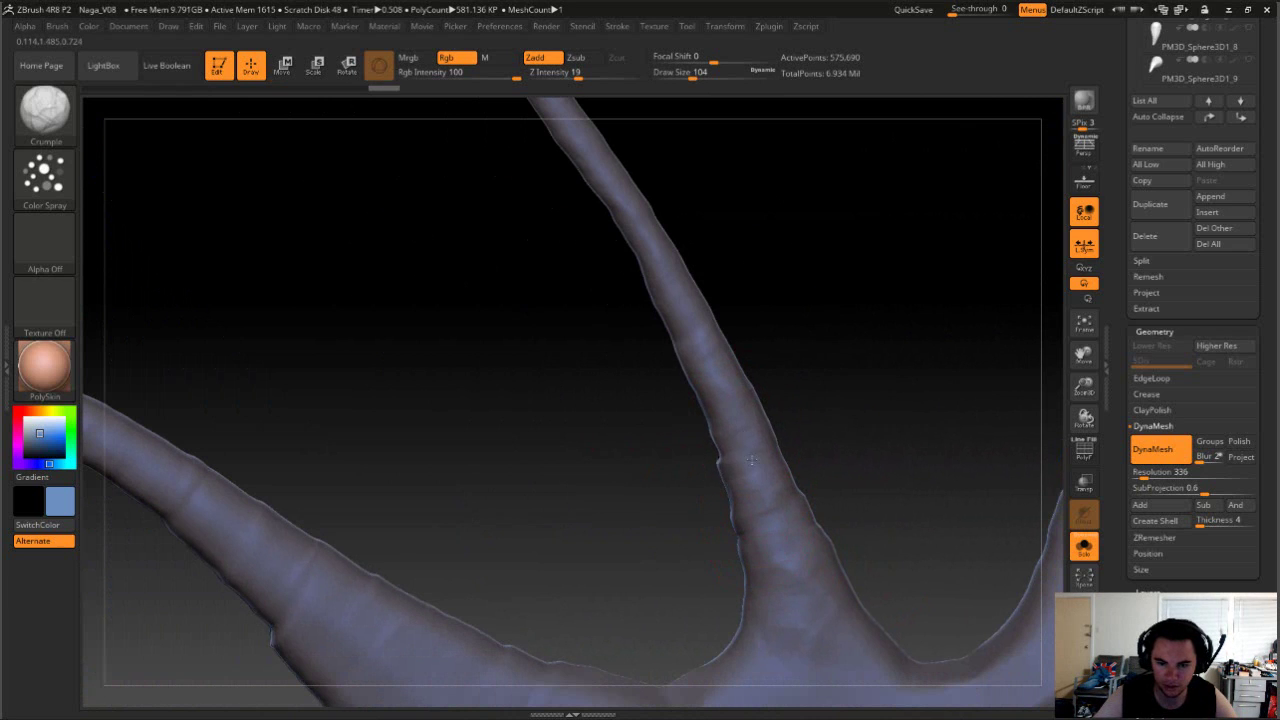
left_click_drag(769, 351, 712, 382)
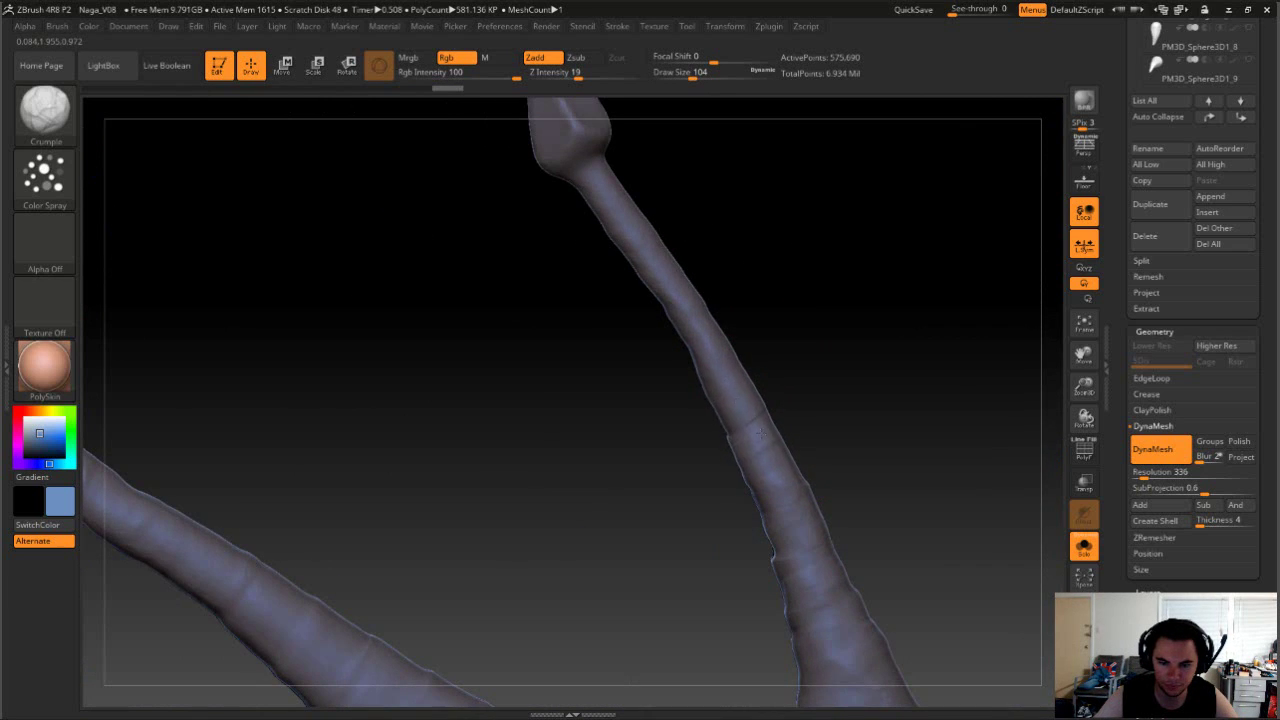
left_click_drag(775, 356, 829, 430, "alt")
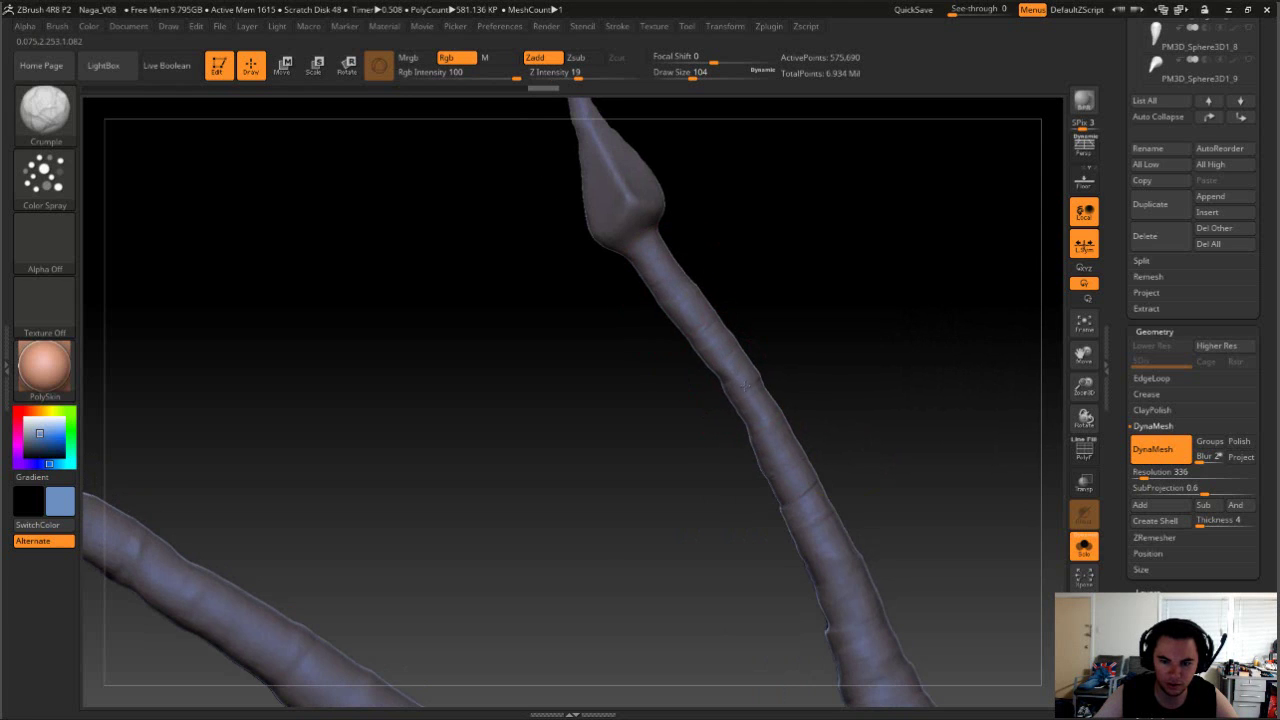
Step: Raise the Crumple brush's draw size to 192 and roughen the shaft of the third fin spine with wrinkles
left_click_drag(879, 435, 768, 240)
mouse_move(591, 503)
left_mouse_down()
mouse_move(737, 417)
mouse_move(717, 380)
mouse_move(750, 456)
mouse_move(781, 474)
mouse_move(740, 436)
left_mouse_up()
key("s")
left_click_drag(600, 420, 778, 530, "alt")
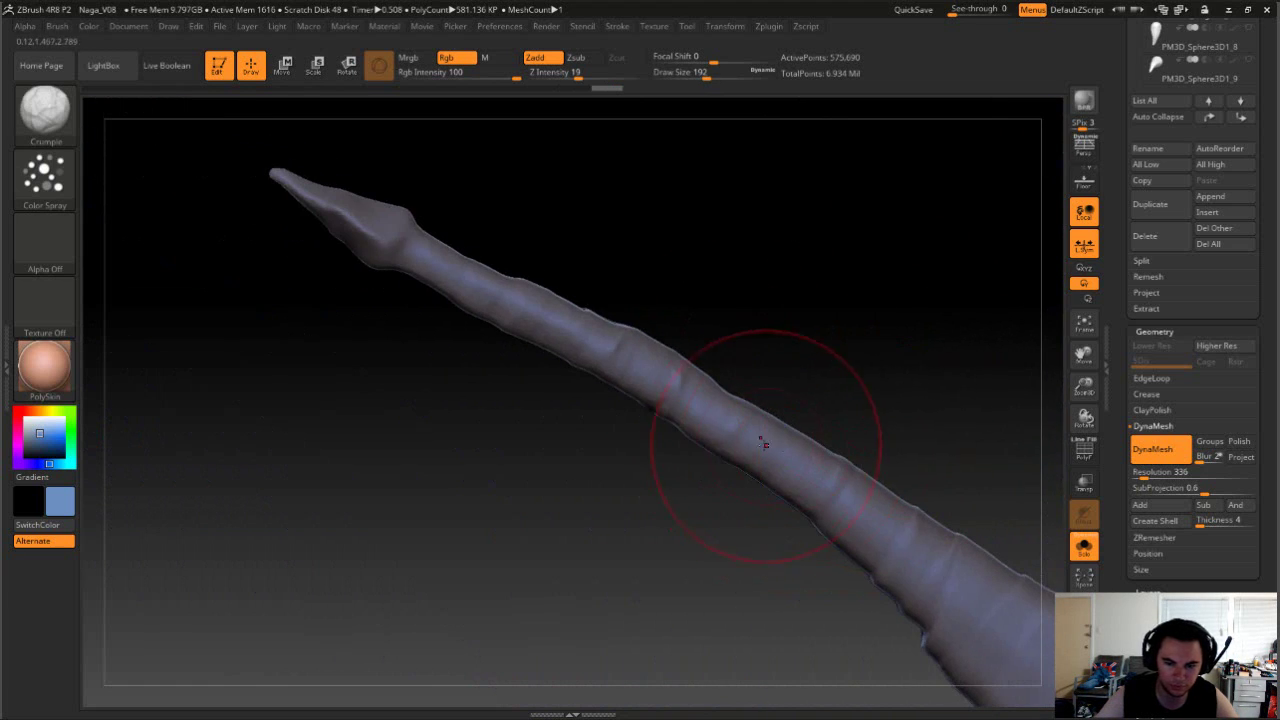
left_click_drag(763, 443, 723, 416)
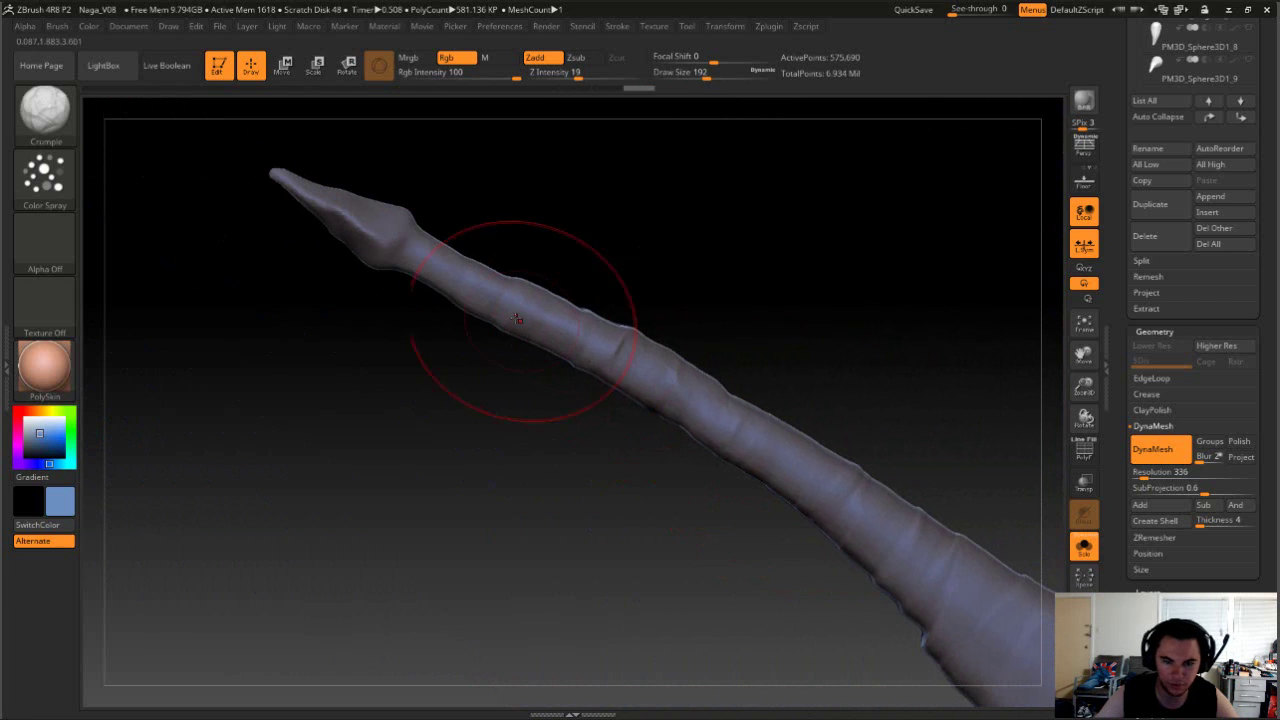
right_click_drag(641, 341, 763, 300)
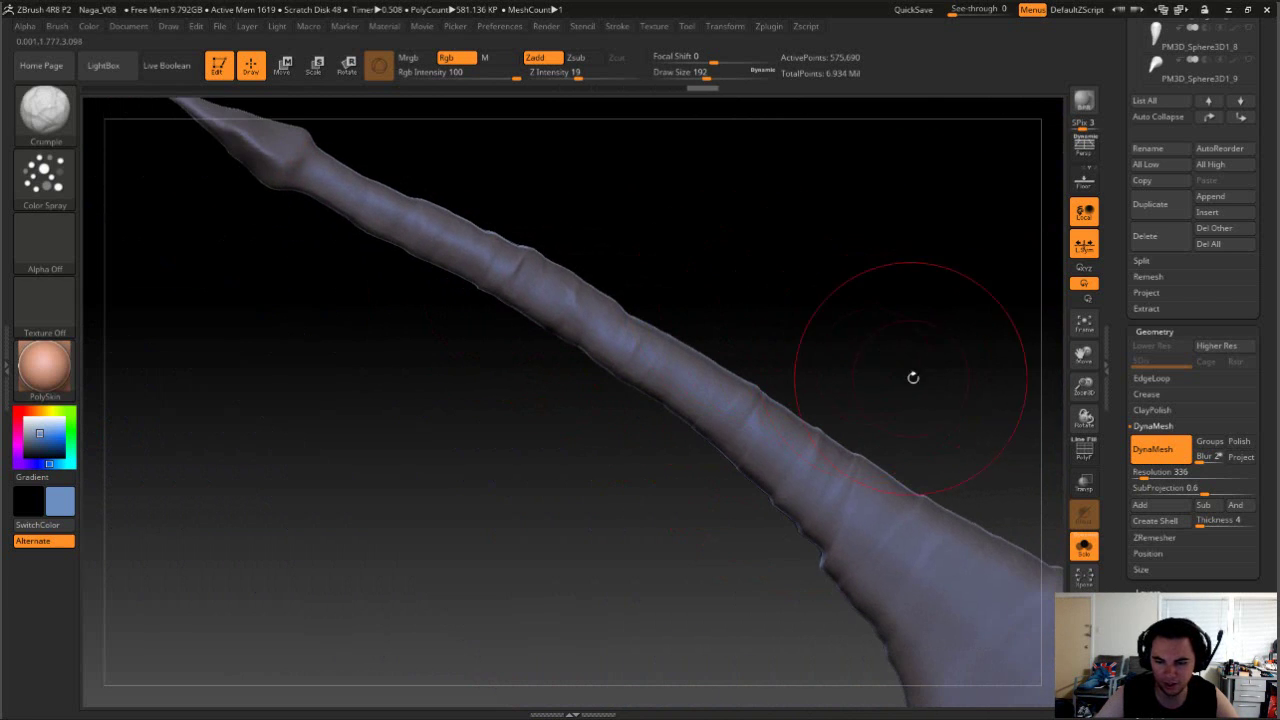
Step: Add finer crumpled creases to the broad base of the third fin spine, reducing the draw size to 80 and finally 31
right_click_drag(911, 374, 851, 389)
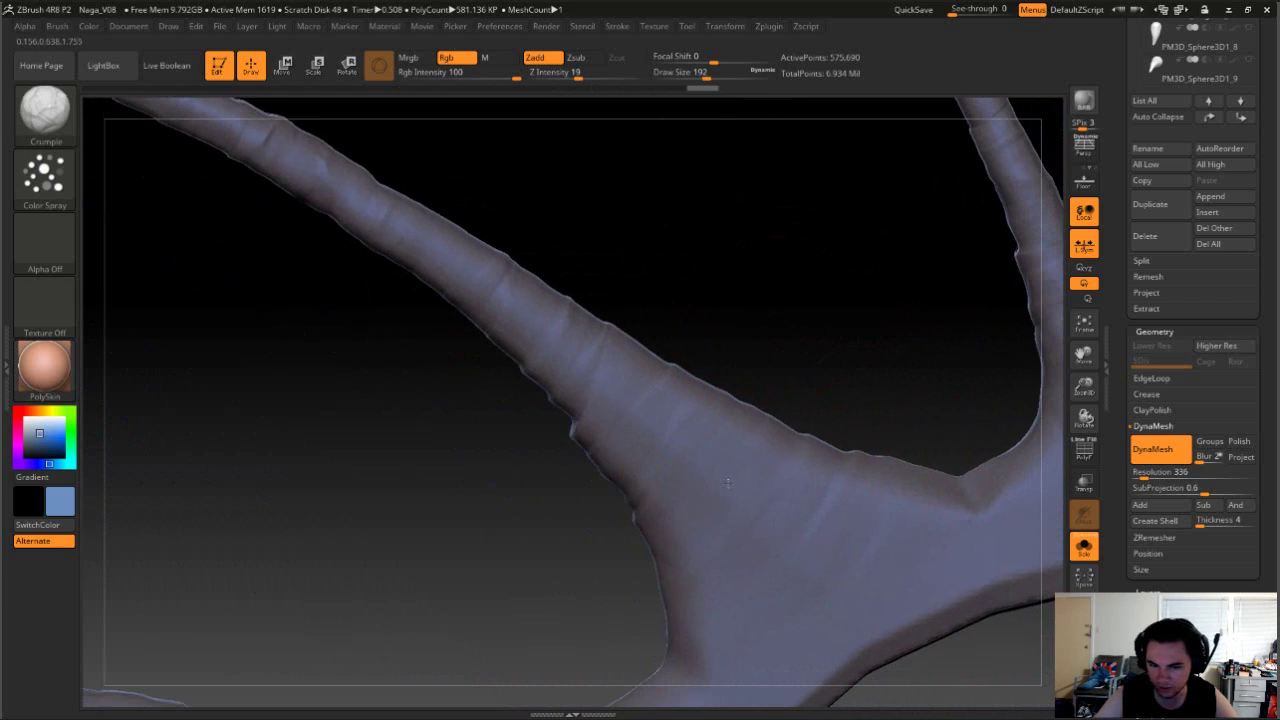
right_click_drag(757, 409, 789, 404)
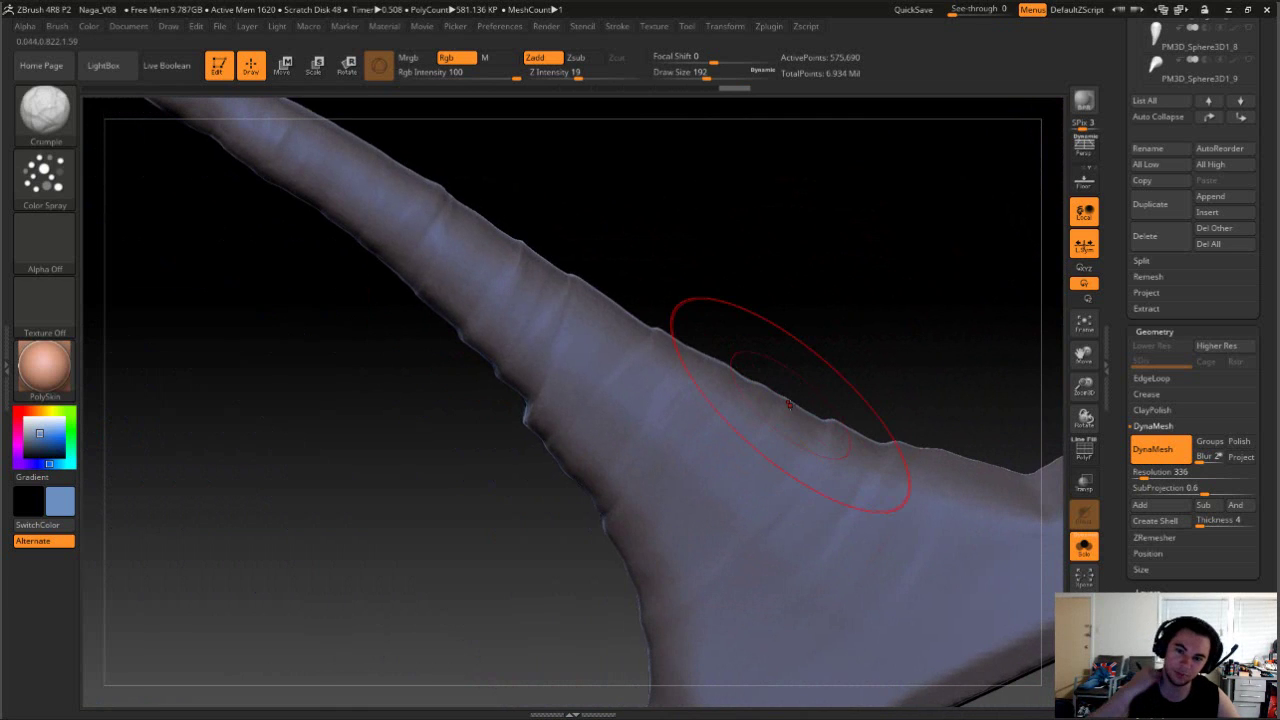
right_click_drag(857, 380, 840, 353)
key("s")
left_click_drag(752, 460, 732, 460)
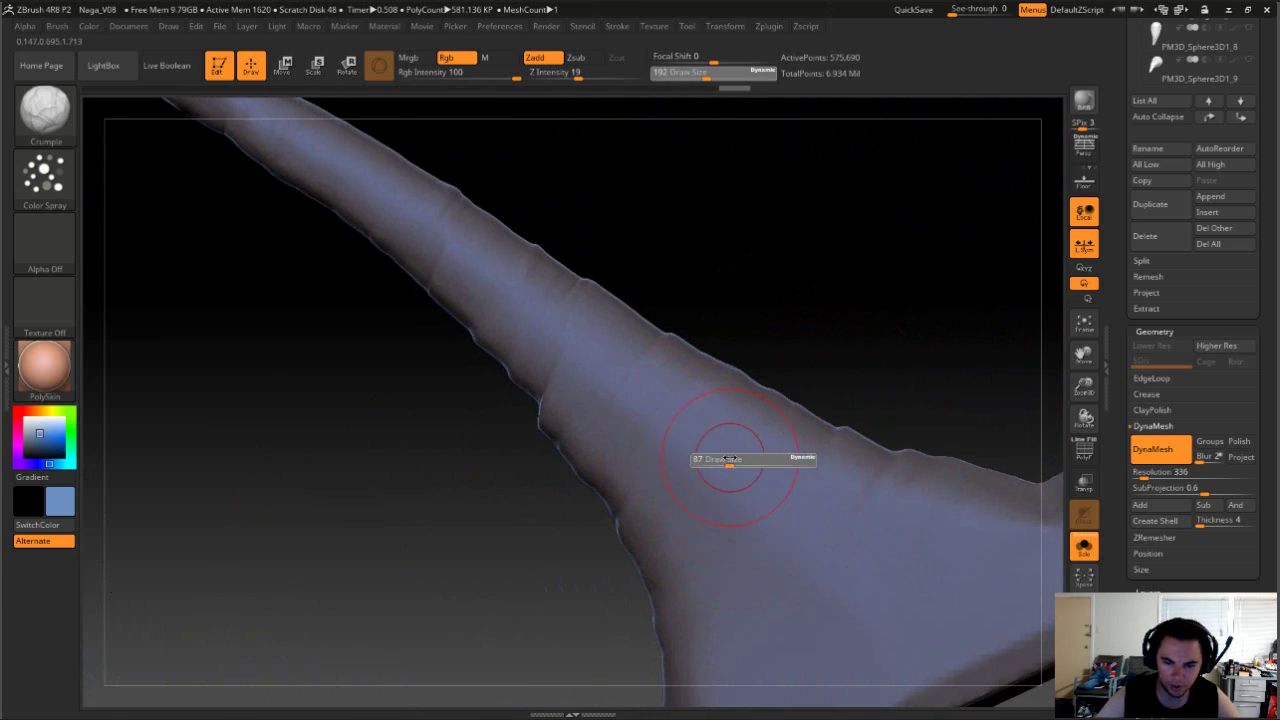
mouse_move(769, 329)
right_mouse_down("alt")
mouse_move(892, 348)
mouse_move(895, 405)
right_mouse_up("alt")
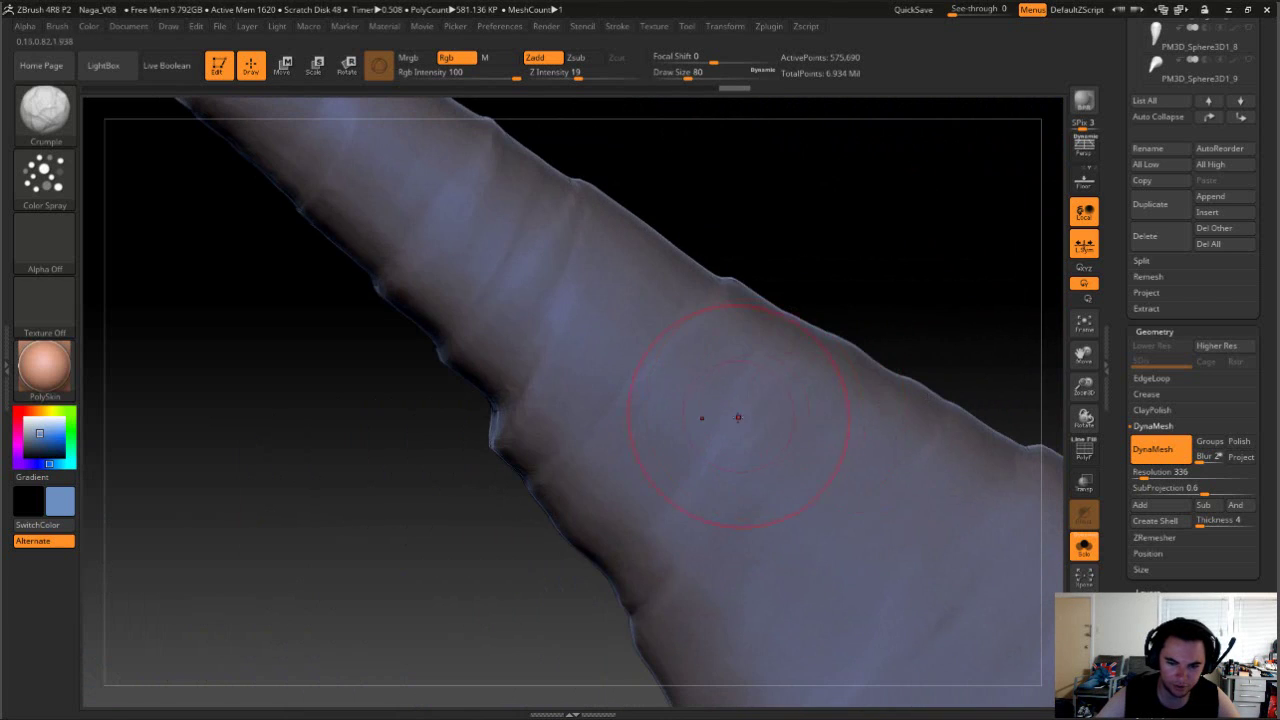
key("s")
left_click_drag(737, 421, 724, 422)
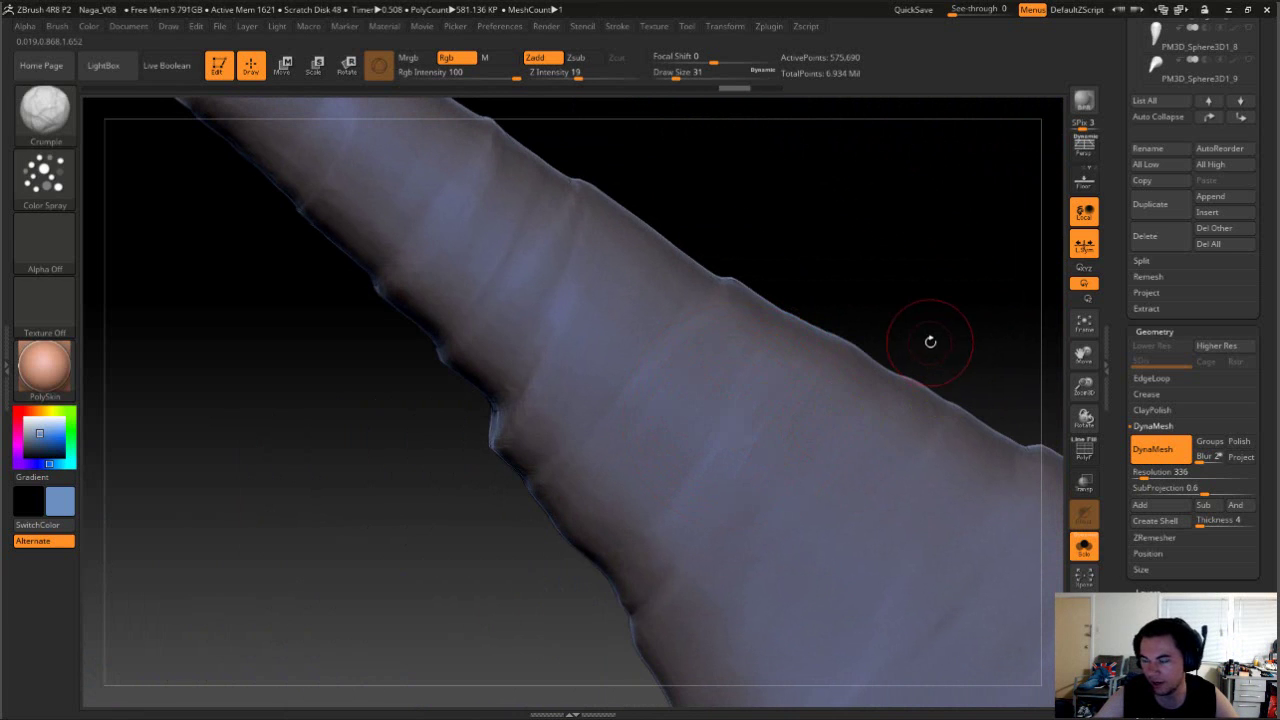
Step: Set the draw size to 145 and crumple wrinkles along the fourth fin spine from its base to the tip
mouse_move(929, 337)
right_mouse_down()
mouse_move(857, 200)
mouse_move(813, 369)
mouse_move(791, 289)
right_mouse_up()
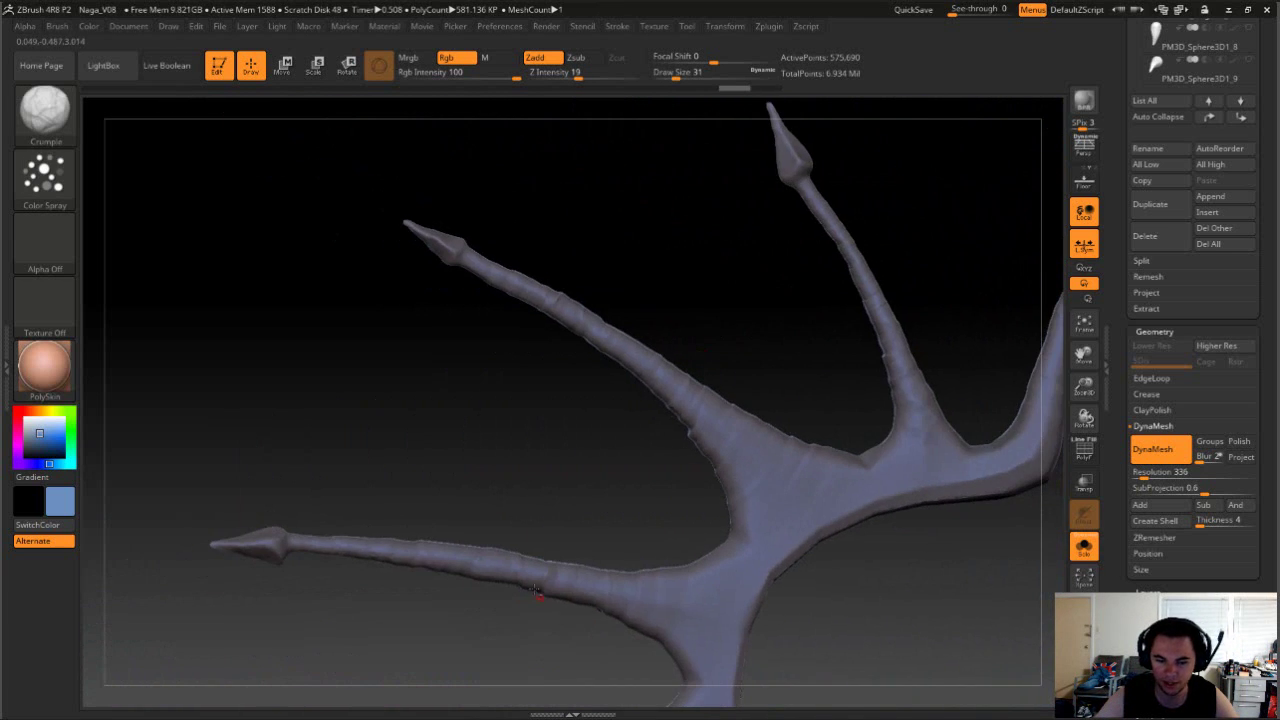
mouse_move(552, 492)
right_mouse_down("alt")
mouse_move(703, 403)
mouse_move(669, 495)
mouse_move(780, 414)
right_mouse_up("alt")
key("s")
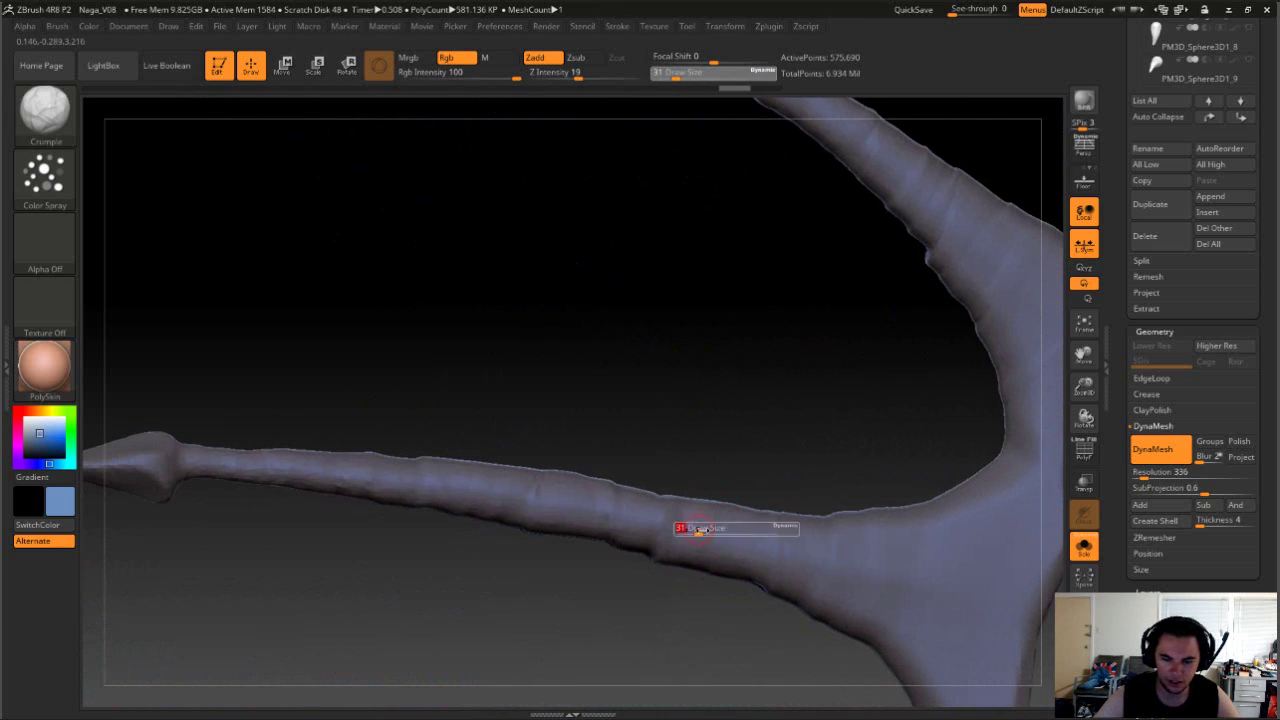
left_click_drag(692, 530, 722, 532)
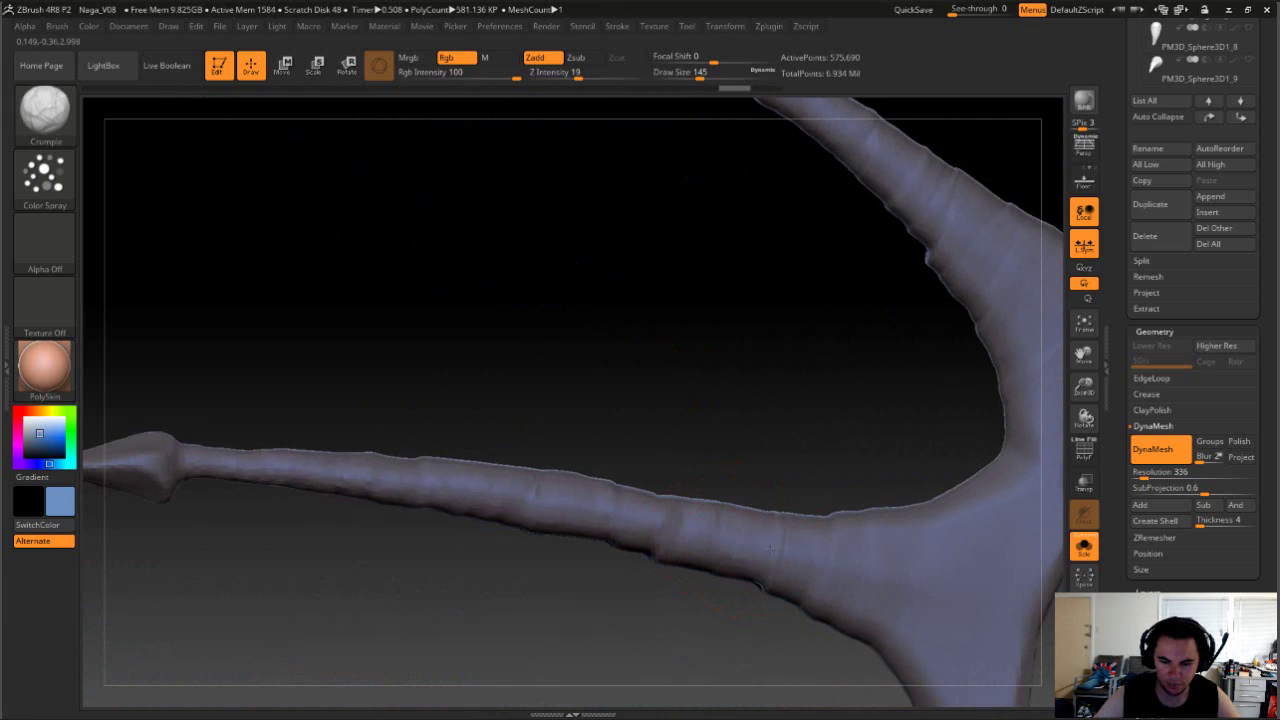
right_click_drag(765, 545, 846, 471)
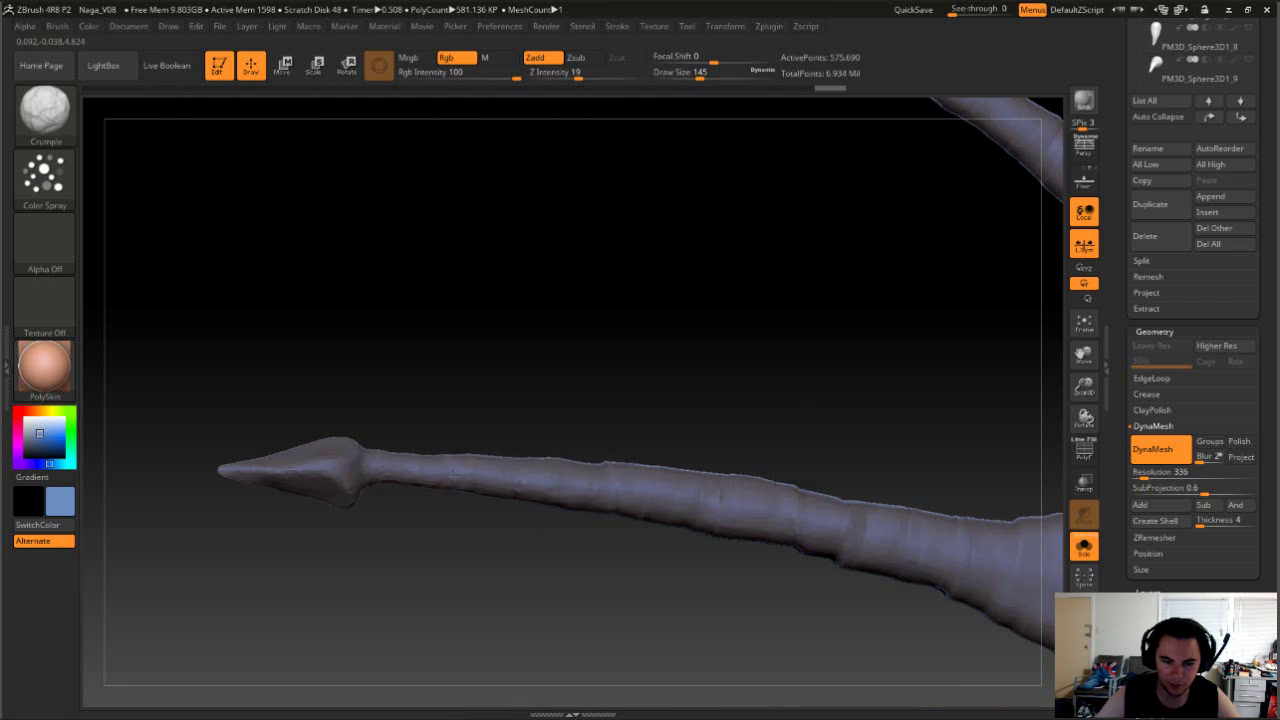
Step: Crumple ringed wrinkles along the fifth and sixth spines on the lower part of the fin framework
right_click_drag(498, 471, 625, 305, "ctrl")
right_click_drag(633, 577, 703, 400, "alt")
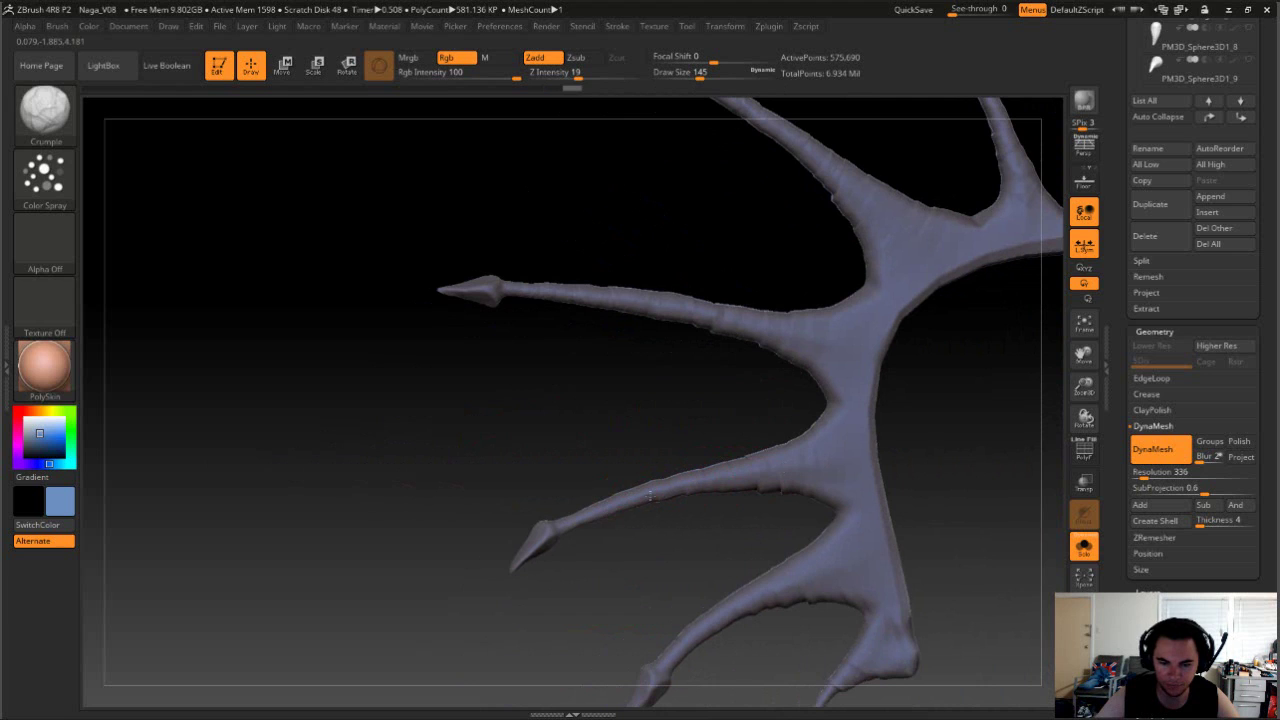
right_click_drag(722, 572, 845, 523)
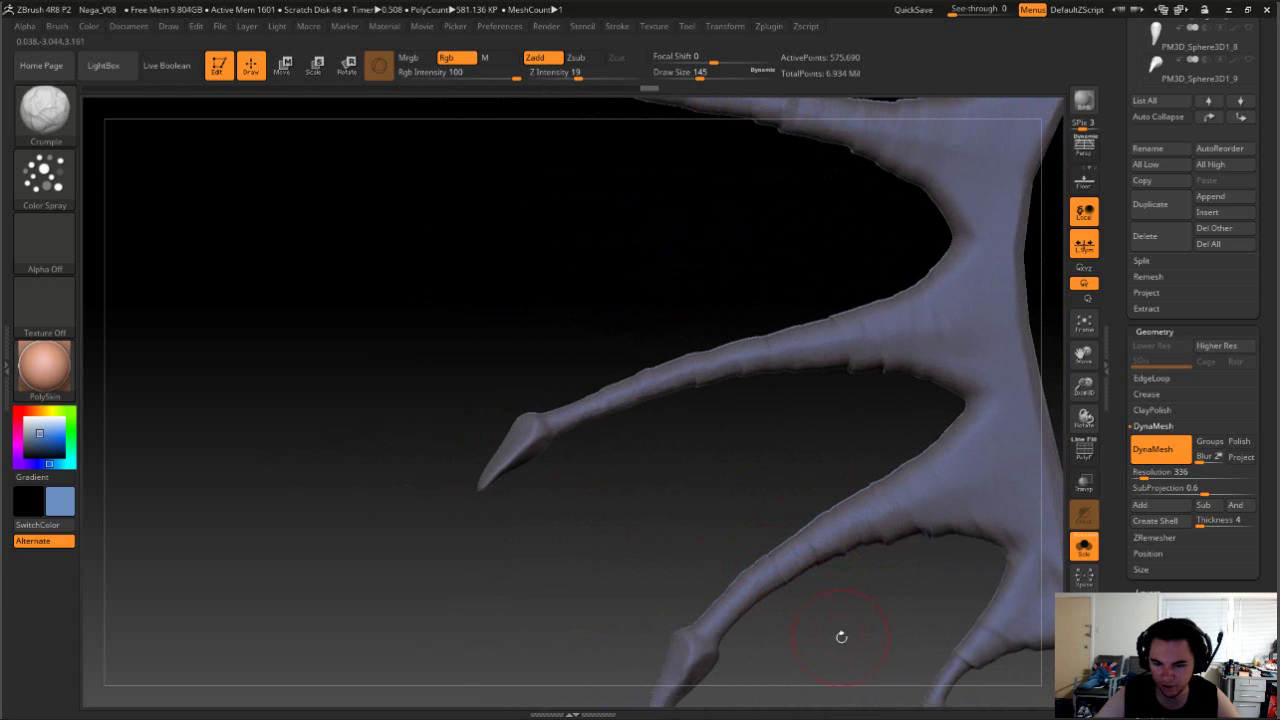
Step: Switch to the Standard brush and load the cell-patterned Alpha 30 for adding scales to the fin spines
right_click_drag(841, 636, 923, 484)
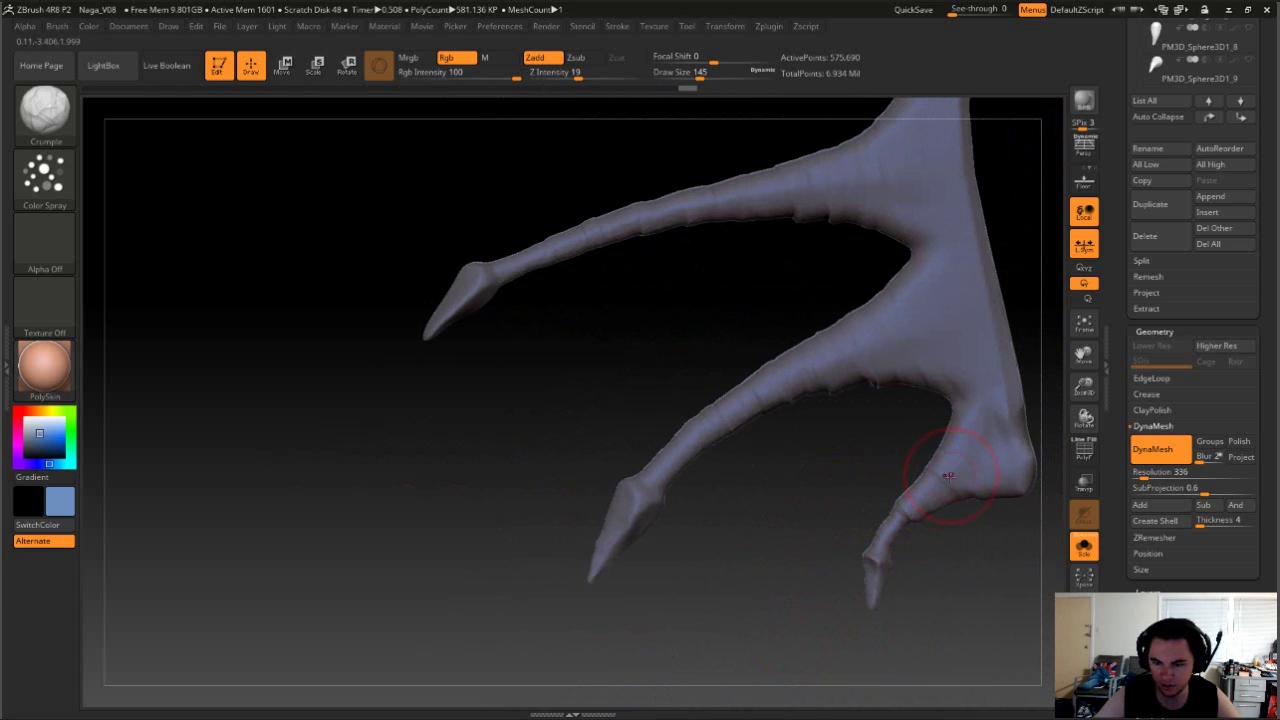
right_click_drag(948, 475, 869, 406)
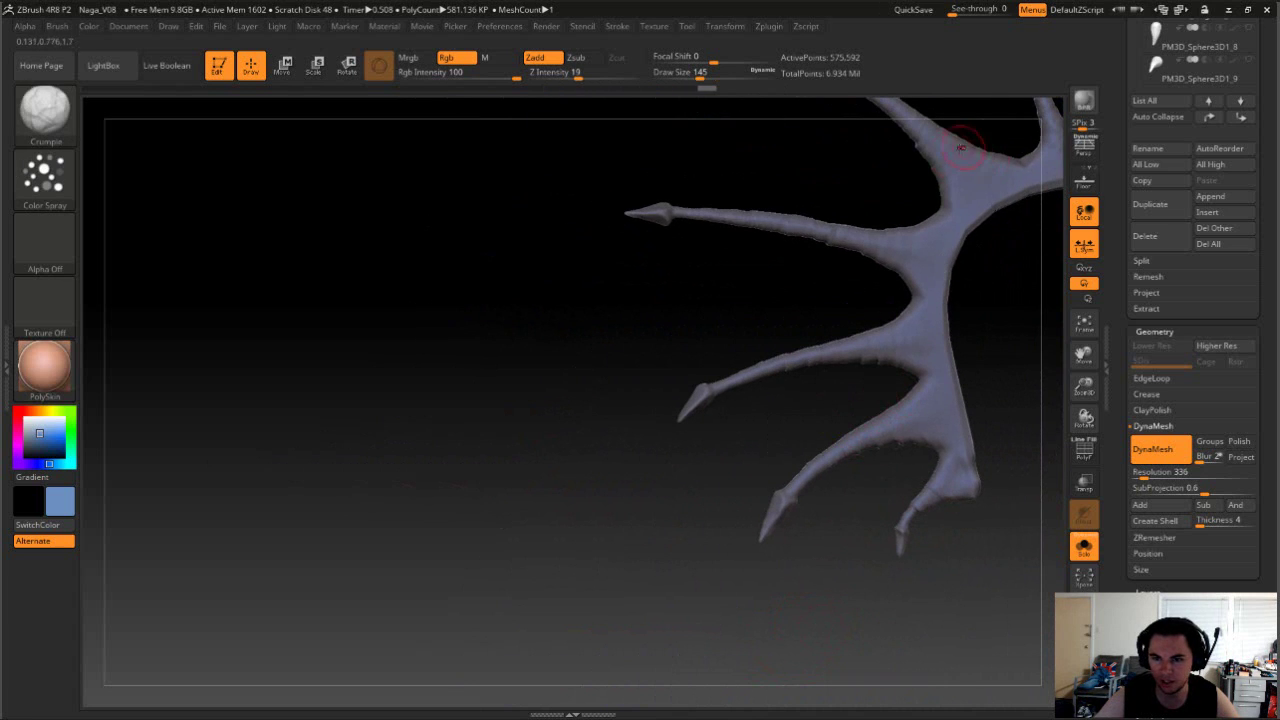
right_click_drag(960, 147, 827, 655)
mouse_move(827, 655)
right_mouse_down()
mouse_move(854, 523)
mouse_move(905, 456)
mouse_move(951, 523)
mouse_move(949, 541)
mouse_move(869, 460)
mouse_move(881, 396)
mouse_move(781, 462)
right_mouse_up()
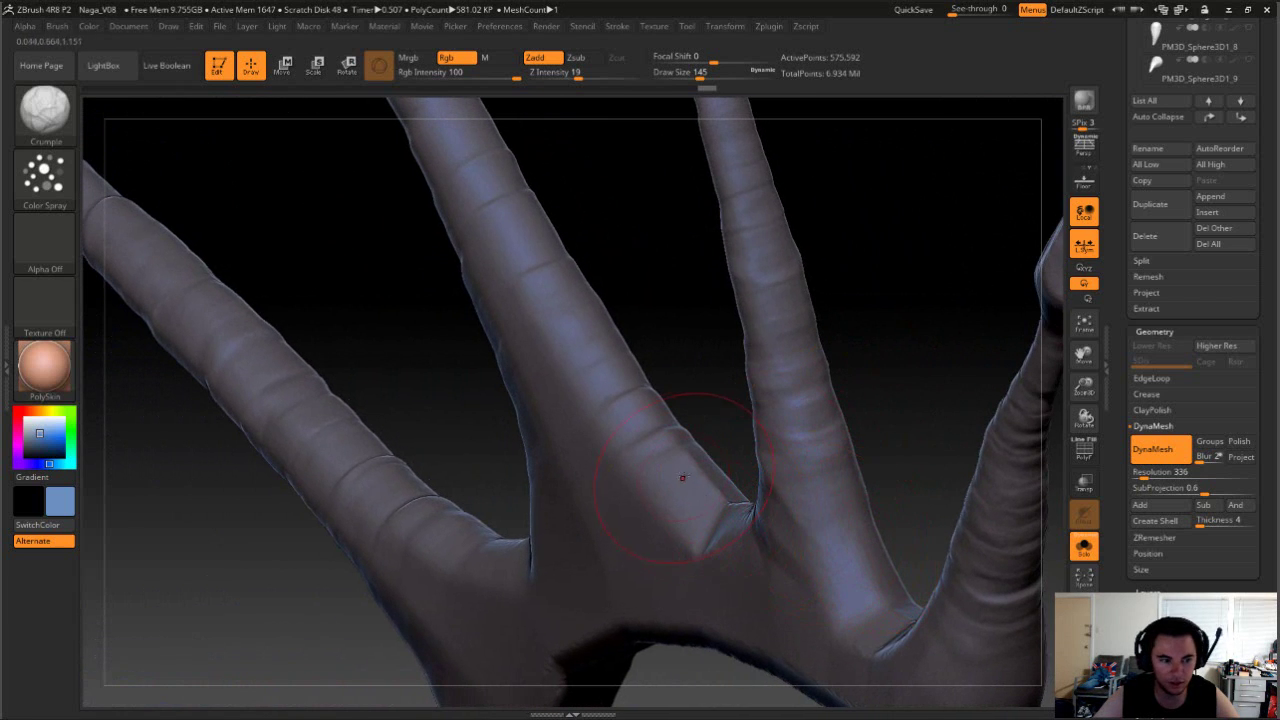
right_click_drag(682, 477, 494, 412)
key("b")
key("s")
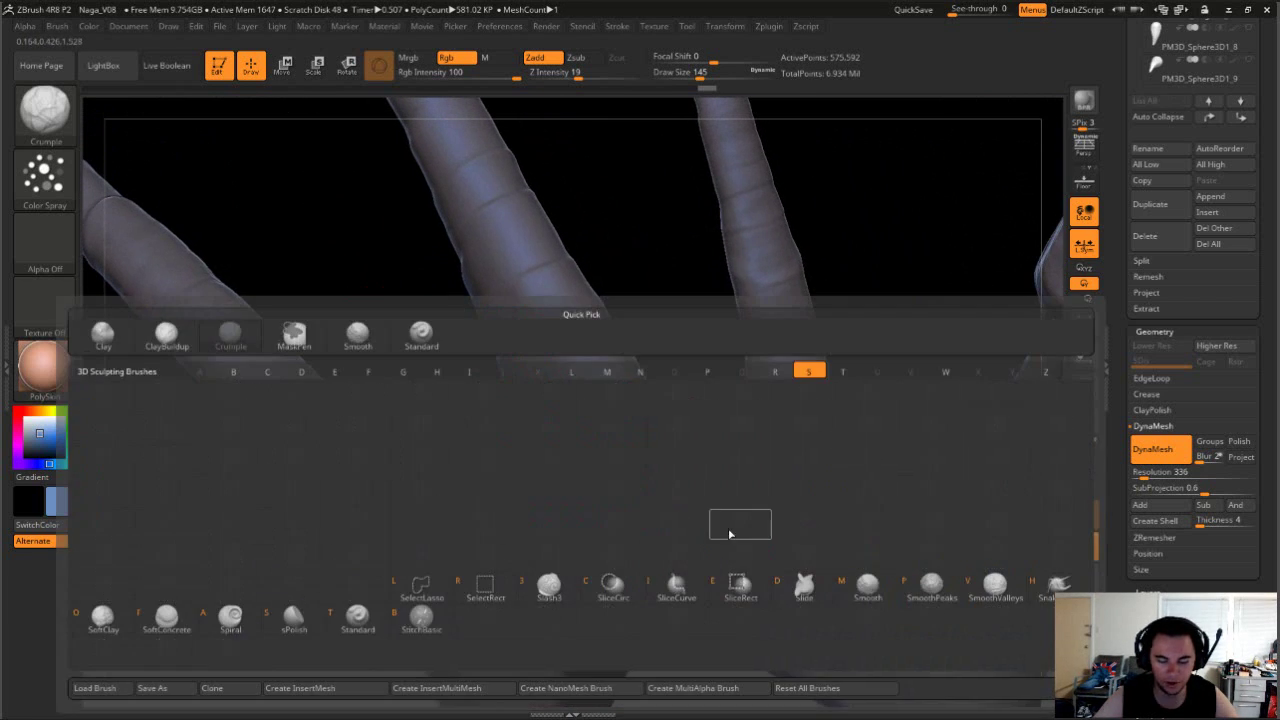
left_click(357, 620)
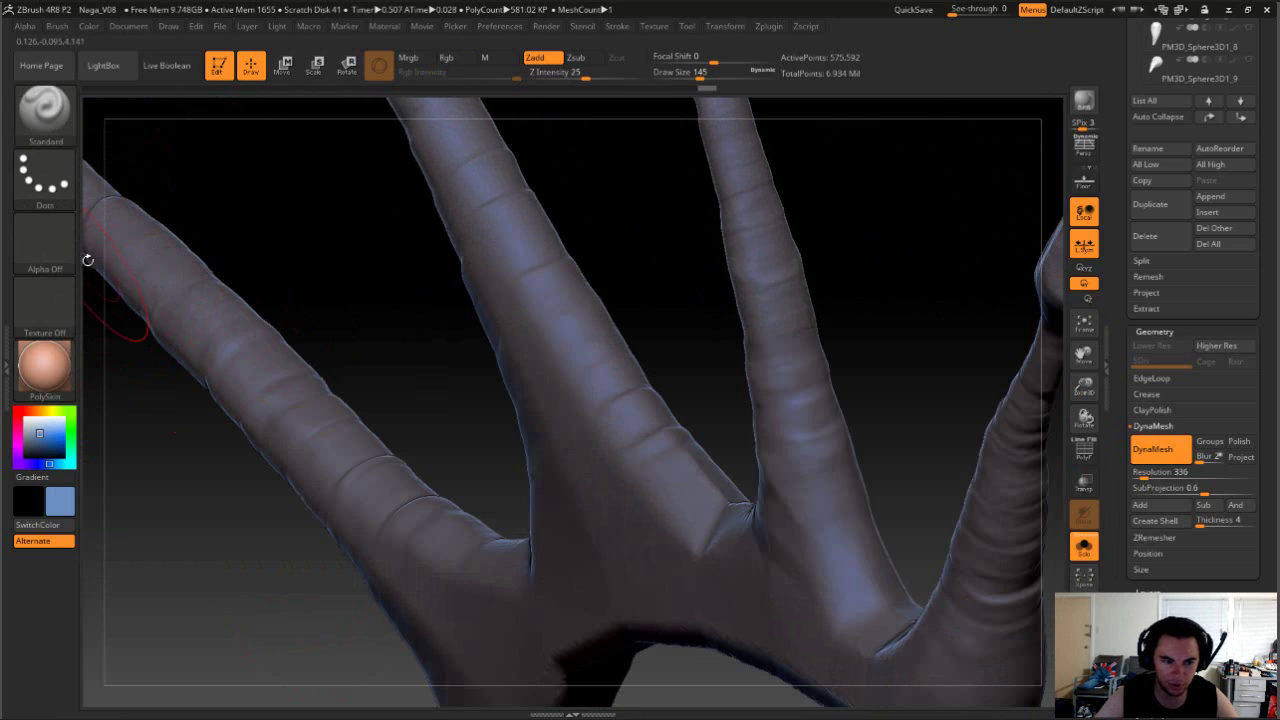
left_click(41, 260)
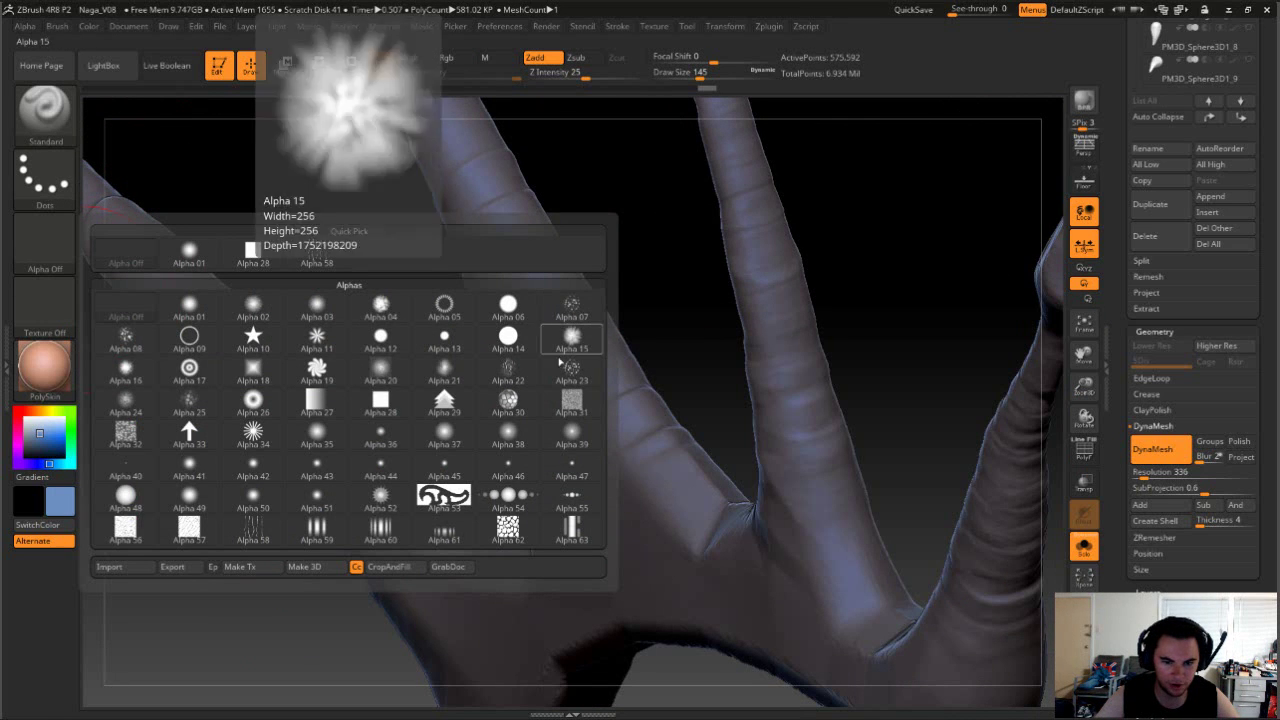
left_click(512, 404)
Step: Try brushing the Alpha 30 pattern onto the end spine's shaft with the Dots stroke, including at draw sizes 187 and 112
mouse_move(875, 434)
left_mouse_down()
mouse_move(871, 386)
mouse_move(849, 463)
mouse_move(889, 420)
mouse_move(940, 404)
mouse_move(846, 474)
mouse_move(873, 404)
mouse_move(906, 460)
mouse_move(777, 411)
mouse_move(940, 390)
mouse_move(909, 320)
mouse_move(877, 294)
left_mouse_up()
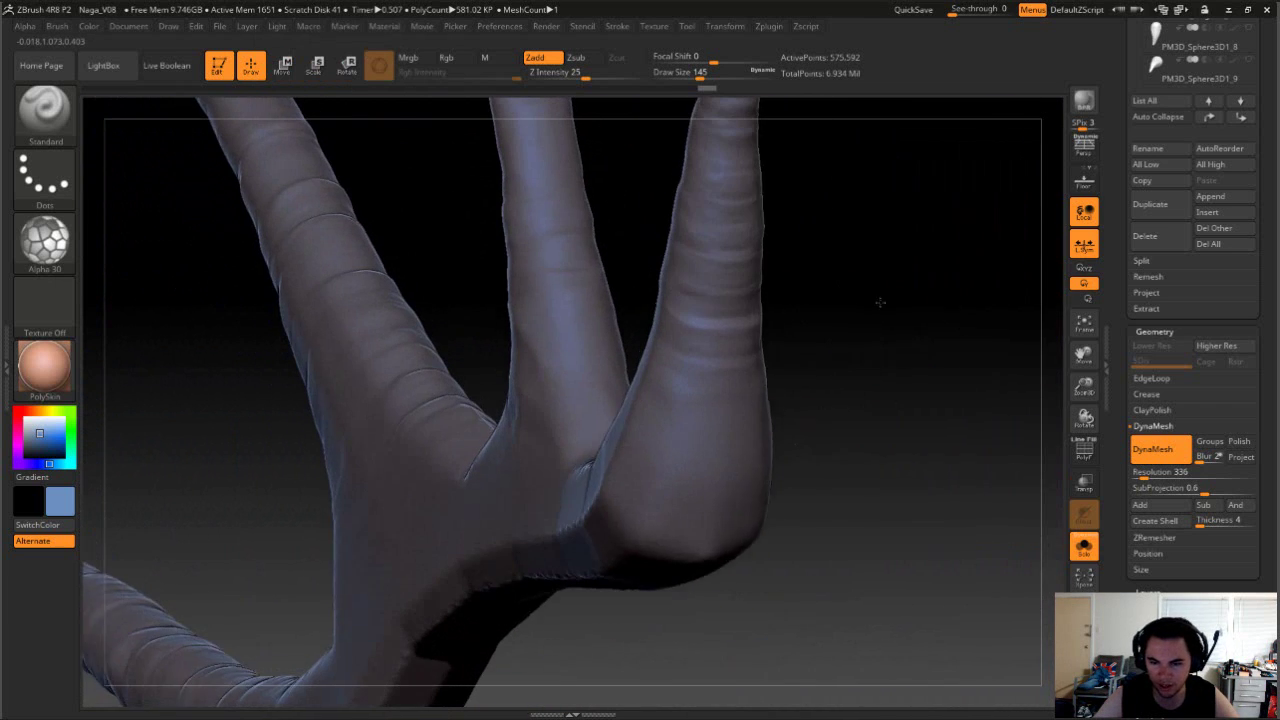
mouse_move(805, 262)
left_mouse_down()
mouse_move(792, 362)
mouse_move(796, 350)
left_mouse_up()
key("ctrl+z")
key("s")
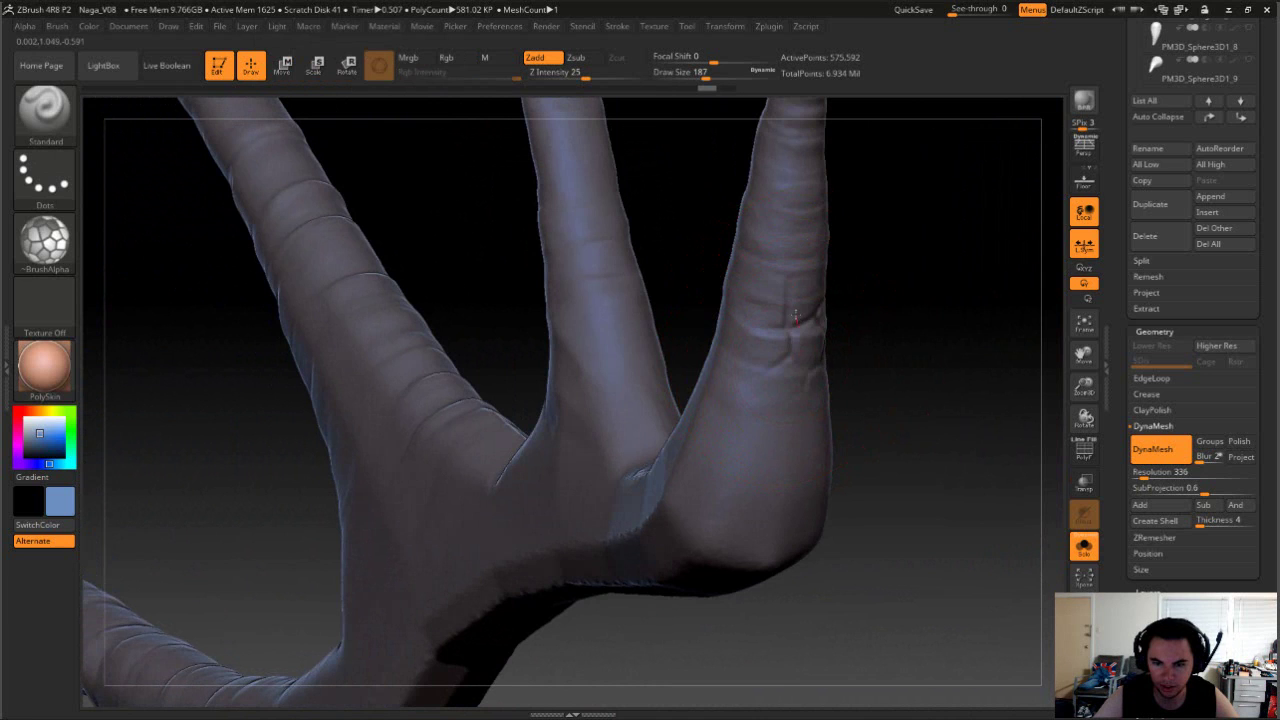
mouse_move(928, 332)
left_mouse_down()
mouse_move(820, 336)
mouse_move(824, 362)
left_mouse_up()
key("ctrl+z")
key("s")
left_click_drag(731, 378, 808, 350)
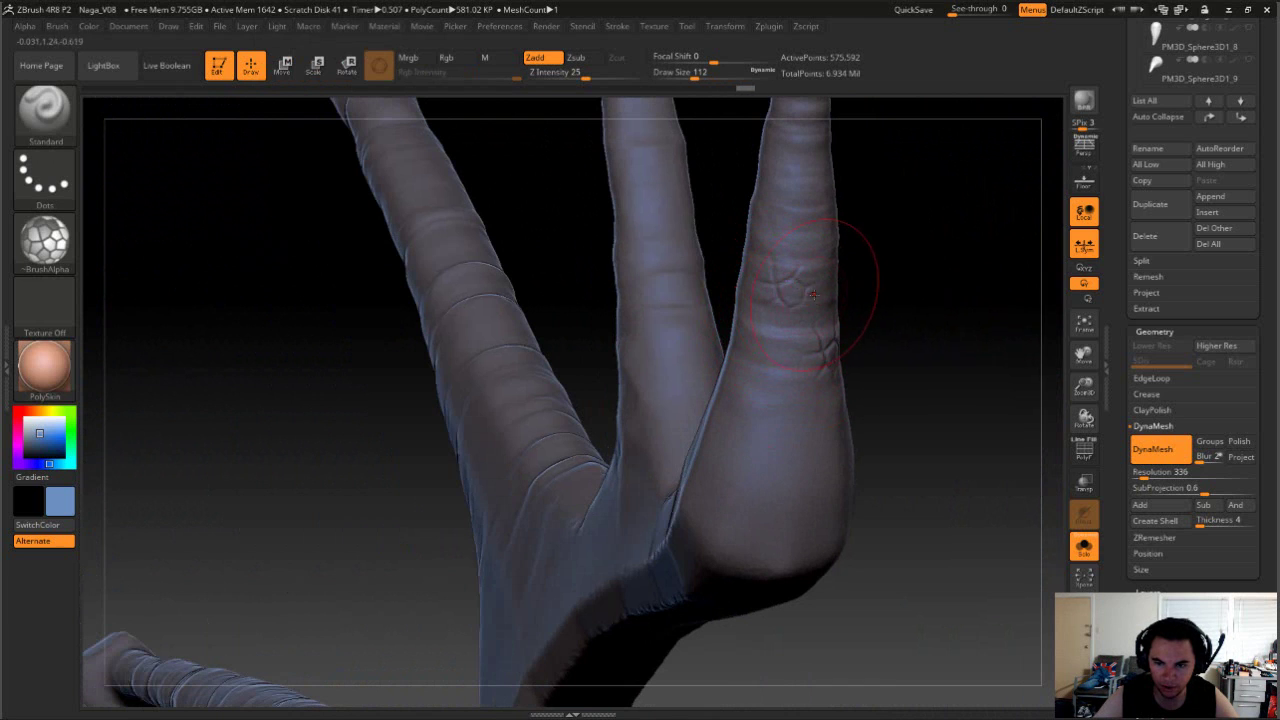
key("ctrl")
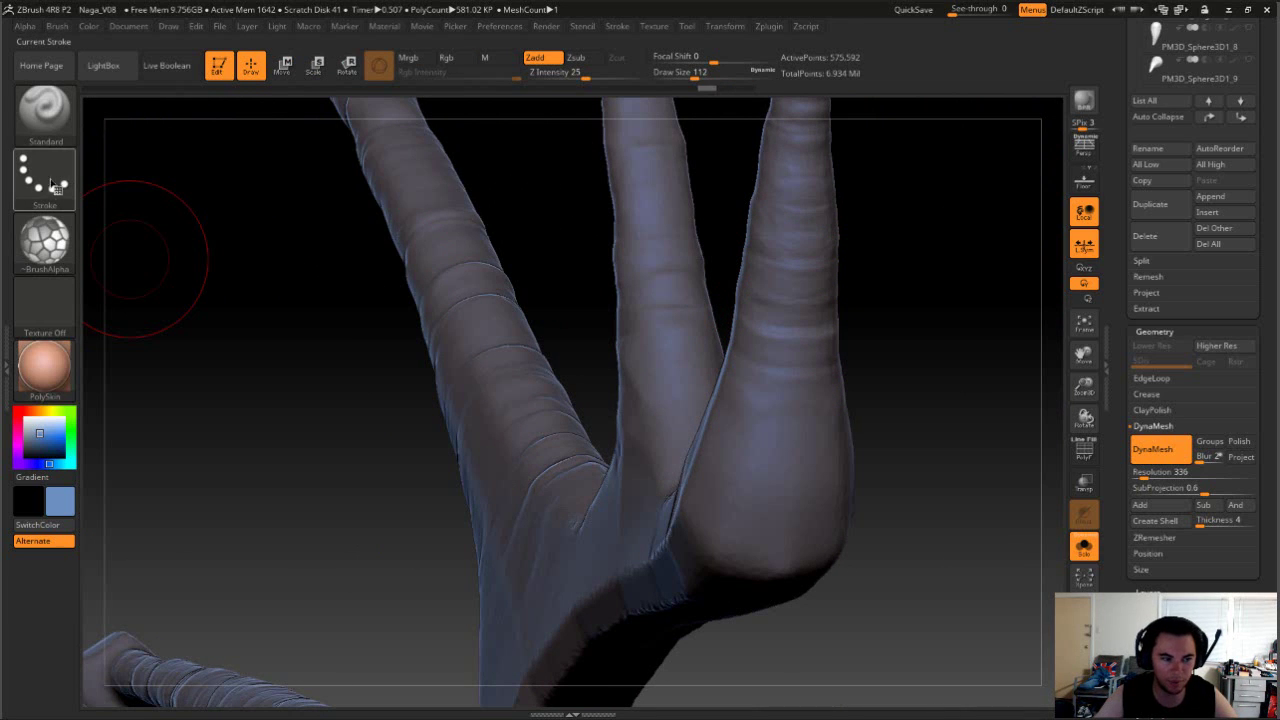
Step: Set the stroke to DragRect and stamp scale cells with Alpha 30 on the lower shaft of the end spine
left_click(44, 178)
left_click(186, 186)
mouse_move(807, 331)
left_mouse_down()
mouse_move(790, 365)
mouse_move(769, 369)
mouse_move(766, 356)
left_mouse_up()
left_click_drag(952, 294, 820, 377, "alt")
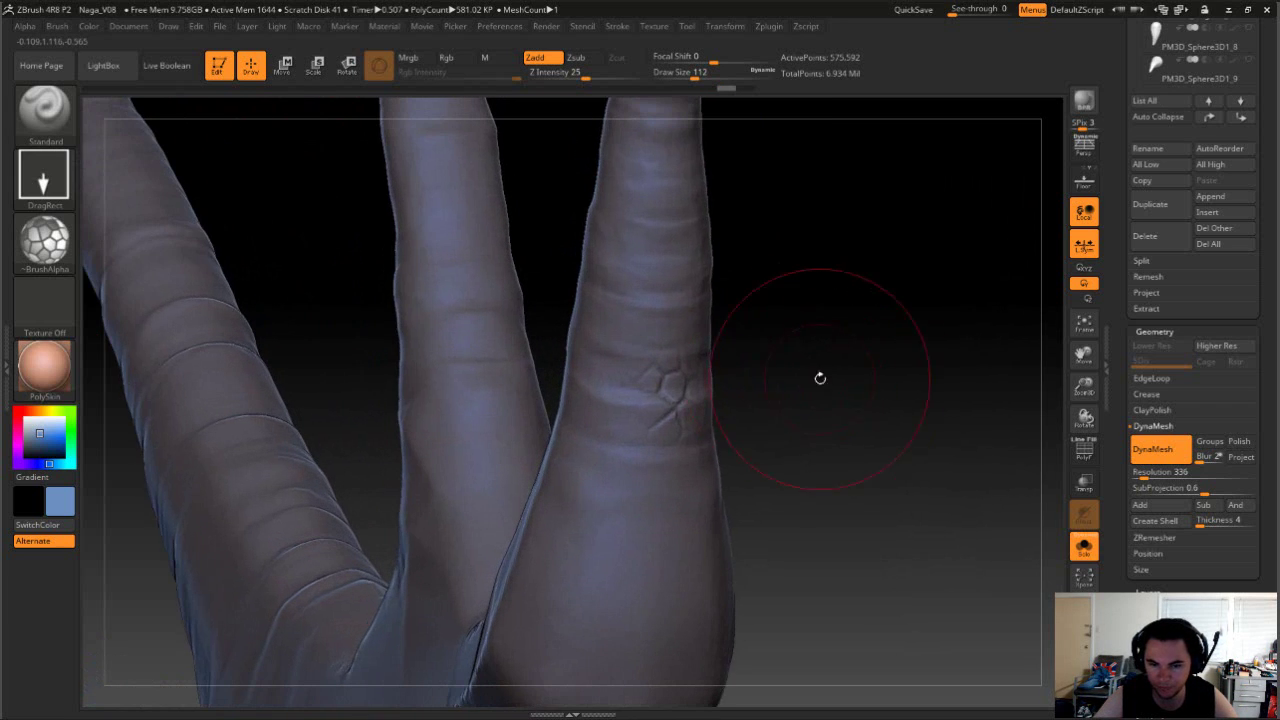
mouse_move(676, 321)
left_mouse_down()
mouse_move(635, 316)
mouse_move(603, 353)
left_mouse_up()
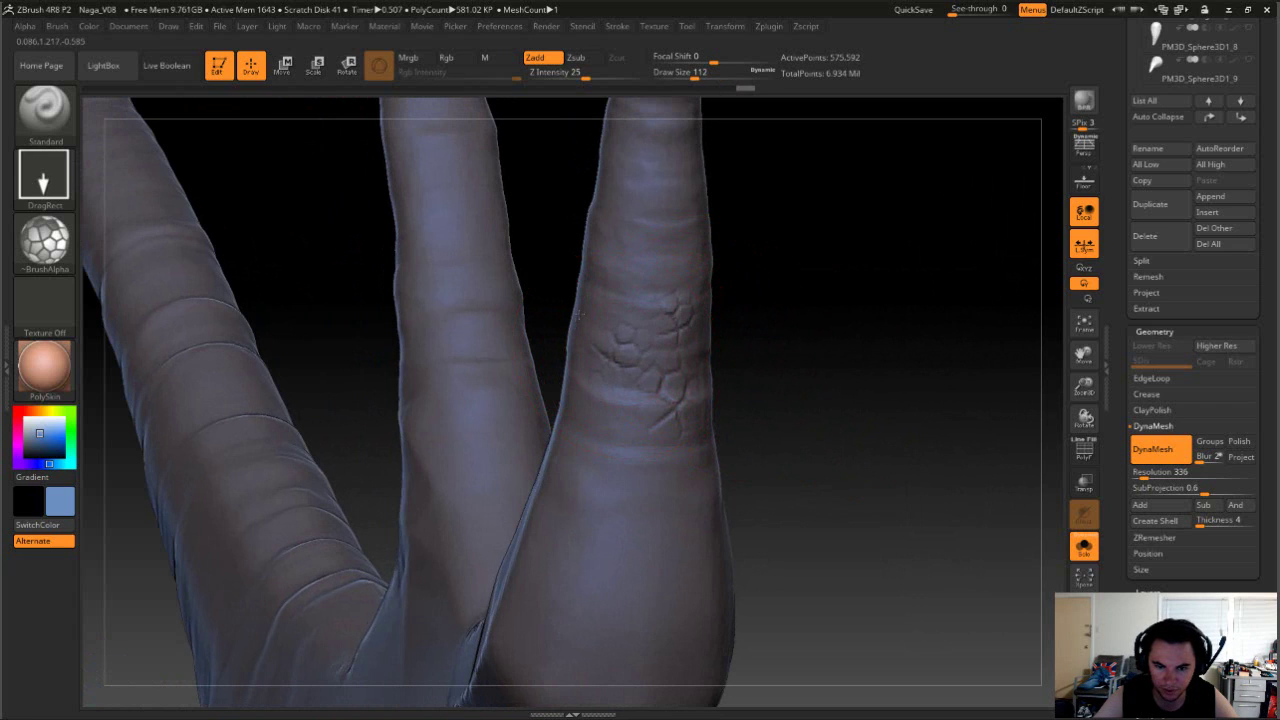
left_click_drag(820, 409, 617, 439)
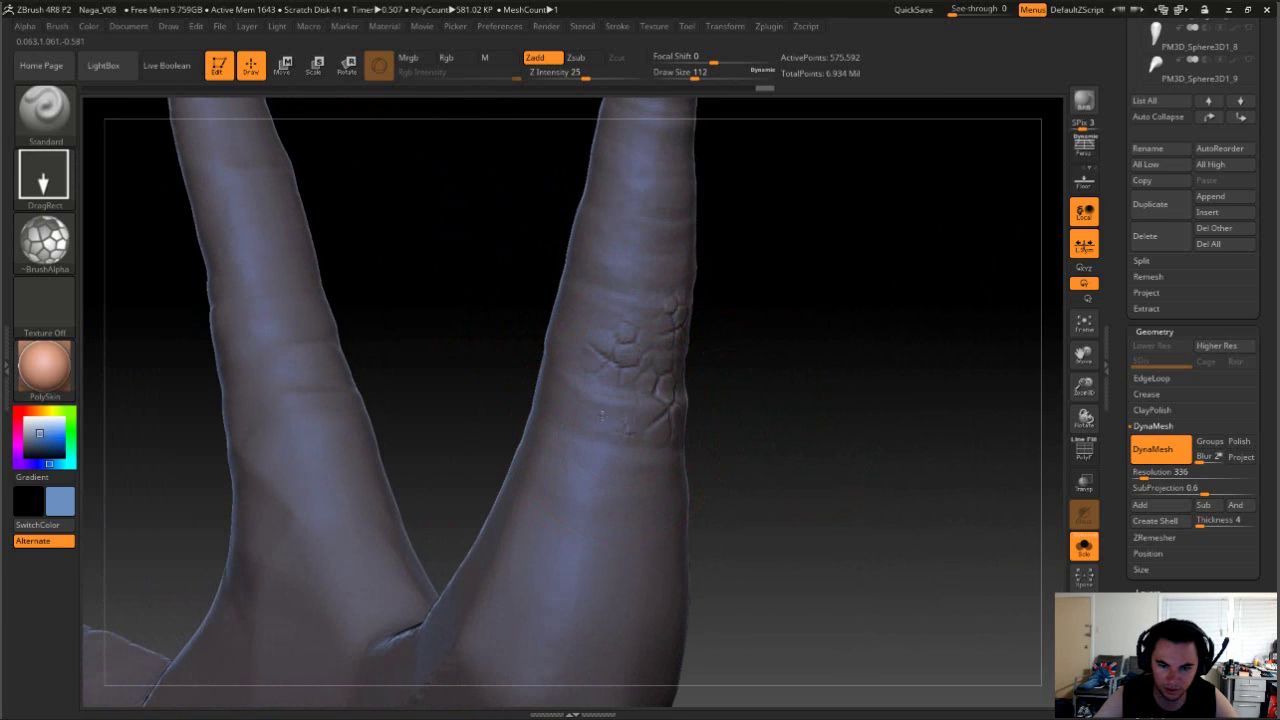
left_click_drag(602, 375, 611, 373)
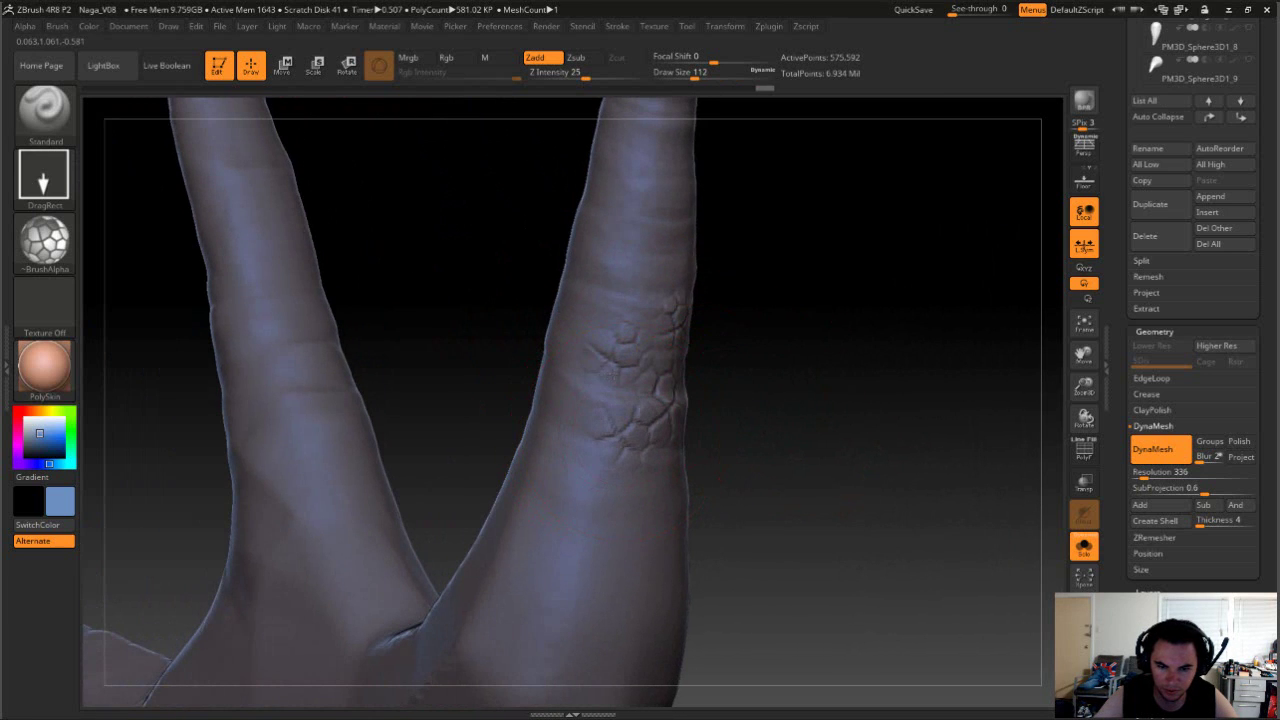
Step: Extend the stamped scale cells up the end spine's shaft and around both of its sides
left_click_drag(849, 420, 750, 380)
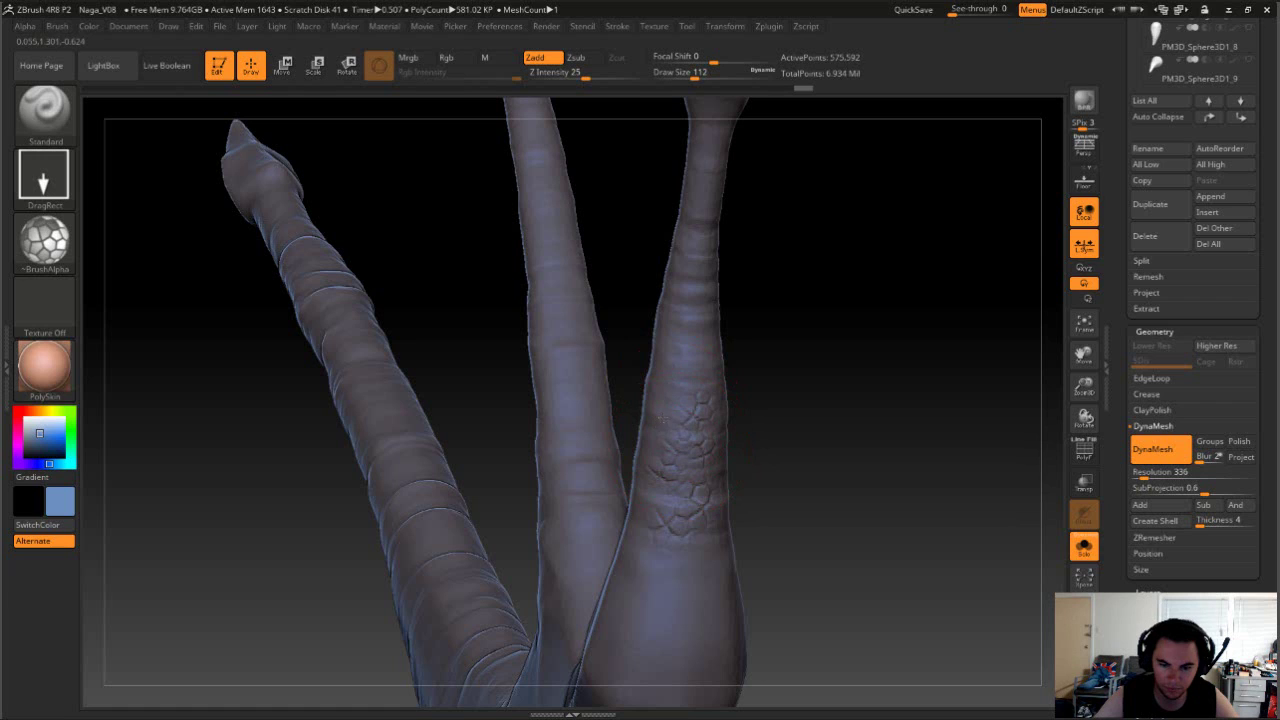
left_click_drag(778, 402, 771, 440, "alt")
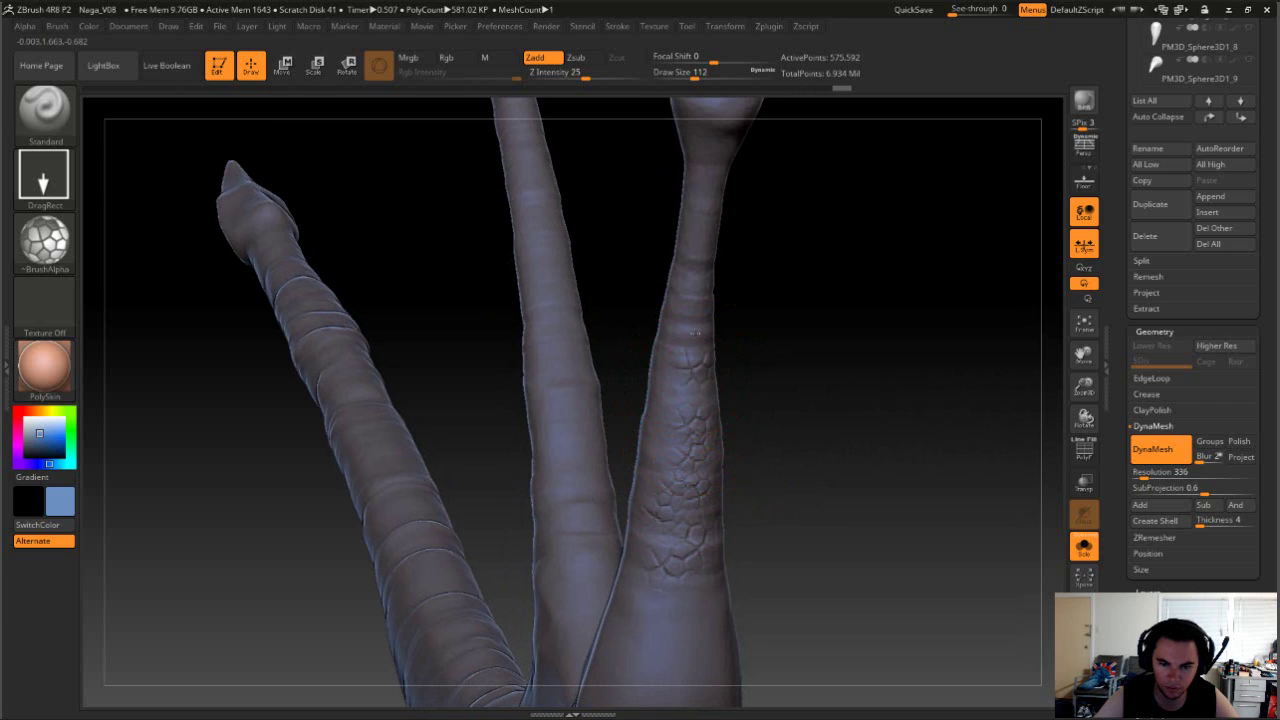
left_click_drag(774, 377, 696, 394)
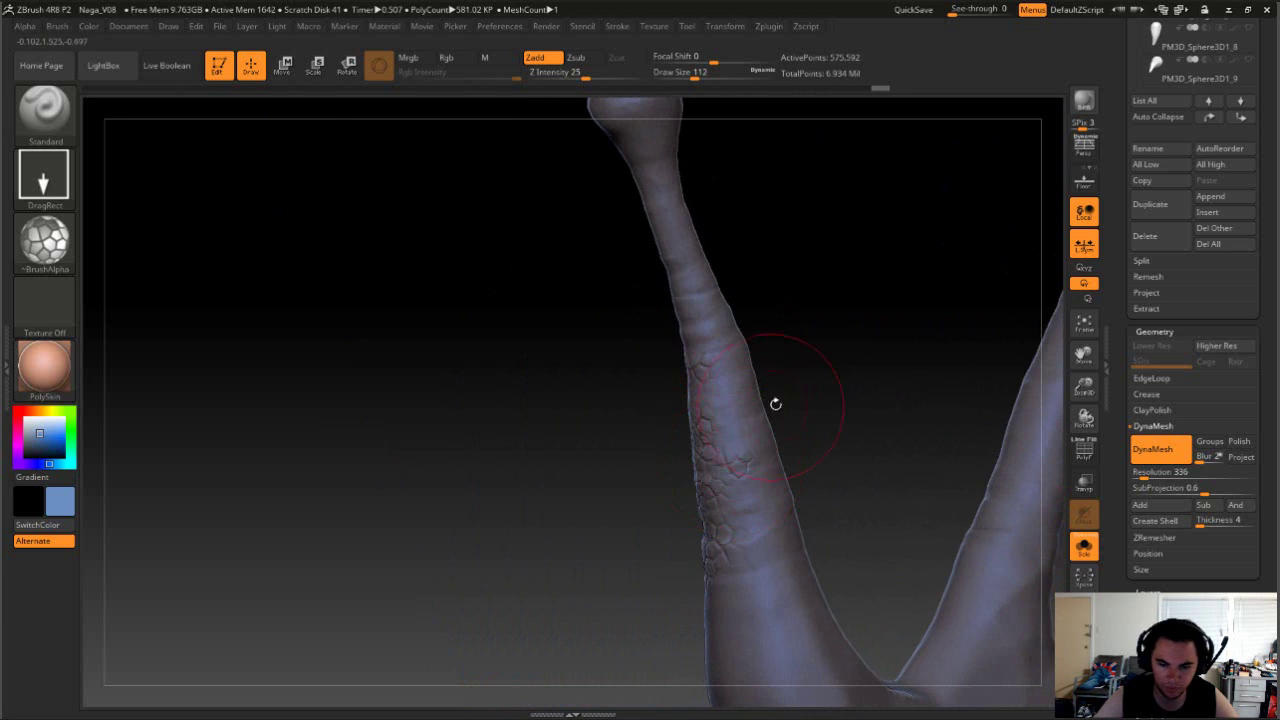
mouse_move(774, 403)
left_mouse_down()
mouse_move(866, 386)
mouse_move(709, 470)
left_mouse_up()
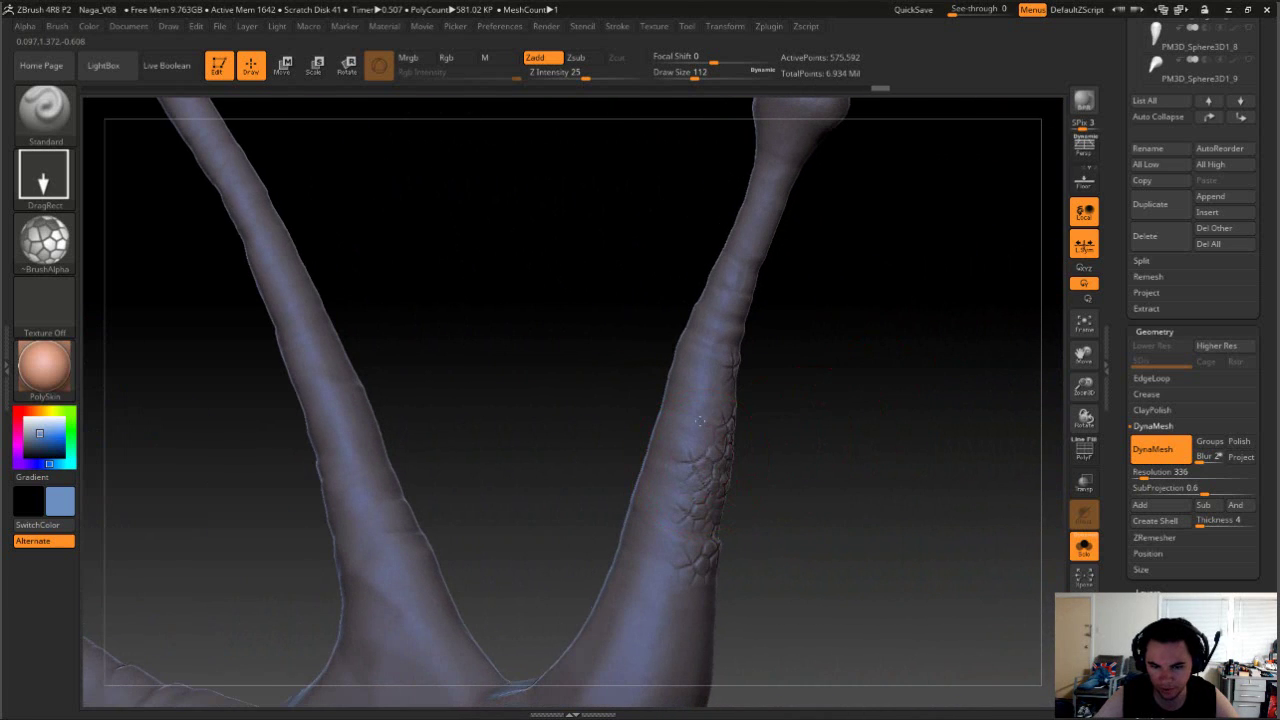
left_click_drag(707, 420, 816, 445)
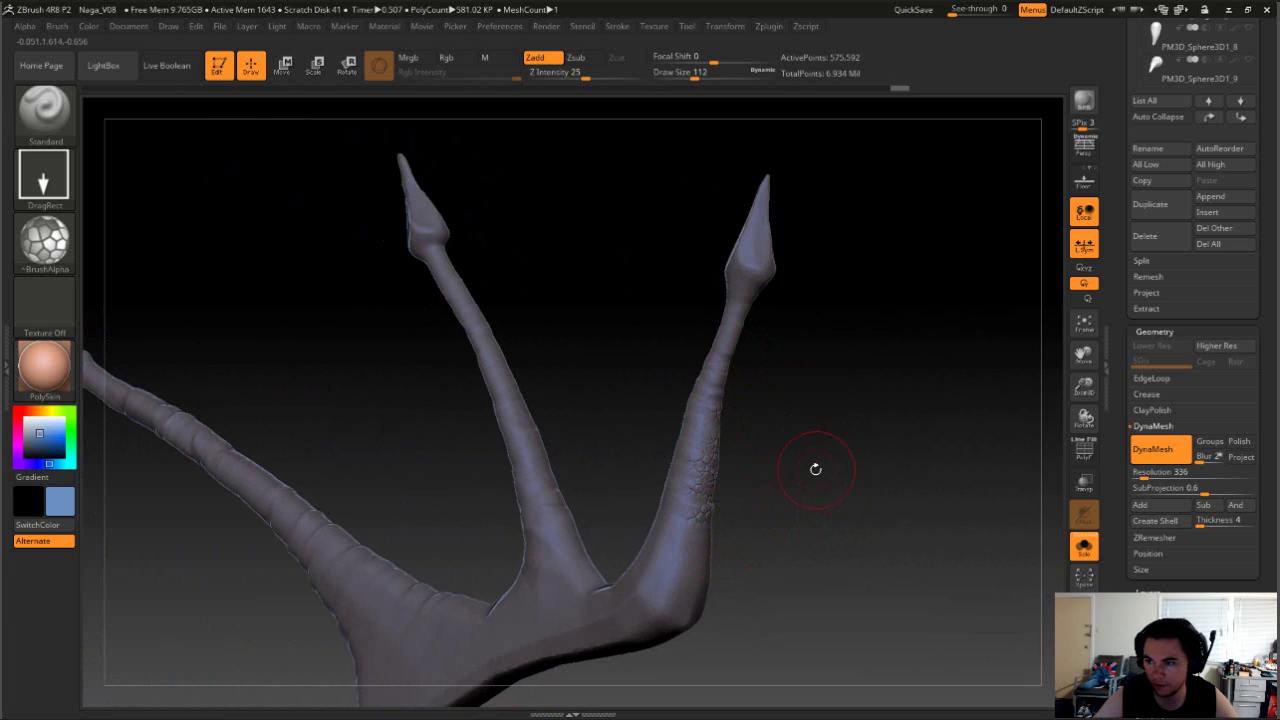
left_click_drag(786, 366, 551, 463)
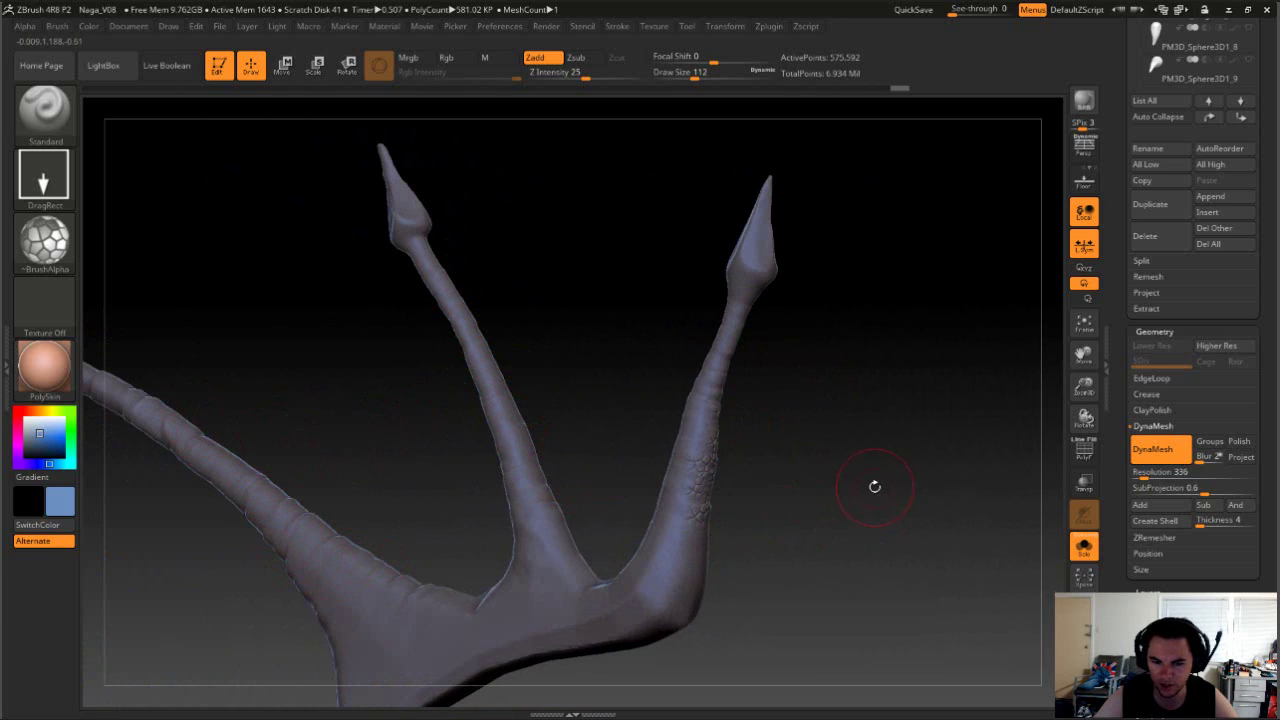
left_click_drag(874, 483, 790, 340)
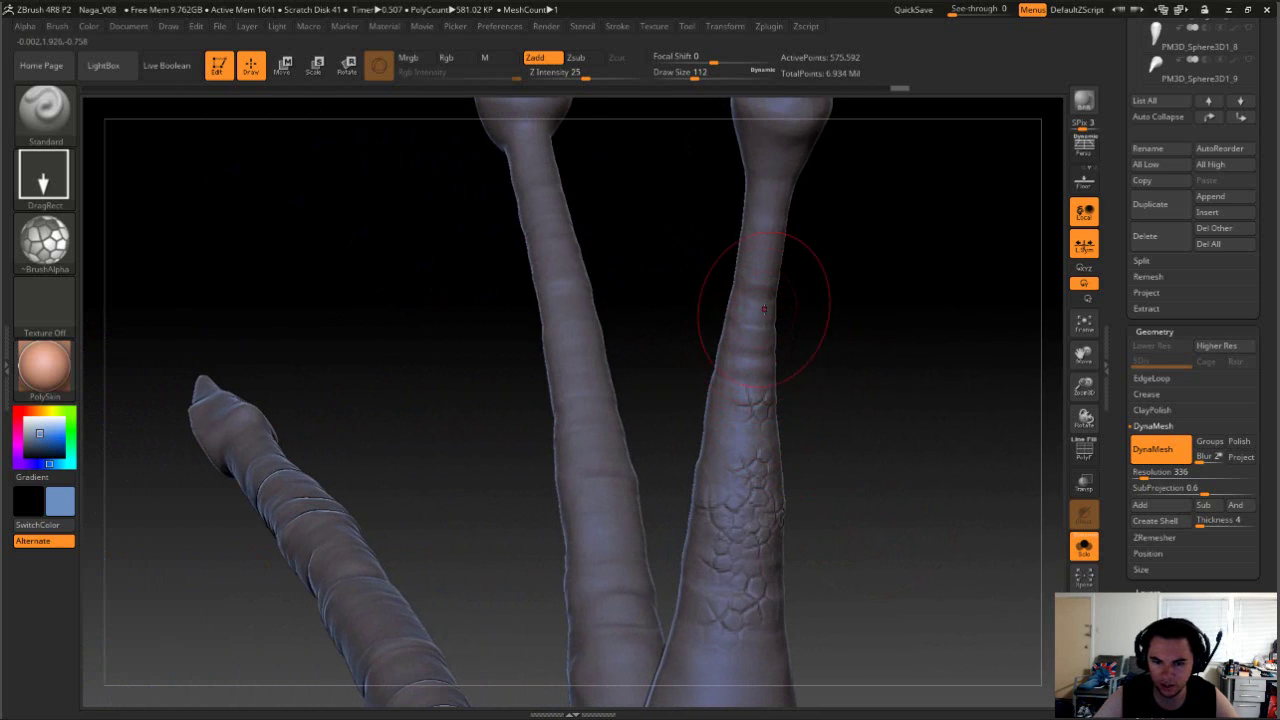
mouse_move(757, 277)
left_mouse_down()
mouse_move(785, 220)
mouse_move(840, 235)
mouse_move(922, 326)
mouse_move(894, 333)
mouse_move(937, 318)
mouse_move(949, 384)
mouse_move(868, 377)
mouse_move(911, 378)
mouse_move(998, 521)
mouse_move(790, 548)
mouse_move(914, 443)
mouse_move(929, 506)
mouse_move(857, 419)
mouse_move(880, 394)
mouse_move(846, 269)
mouse_move(958, 475)
mouse_move(863, 409)
mouse_move(849, 380)
mouse_move(883, 366)
mouse_move(893, 497)
mouse_move(772, 479)
left_mouse_up()
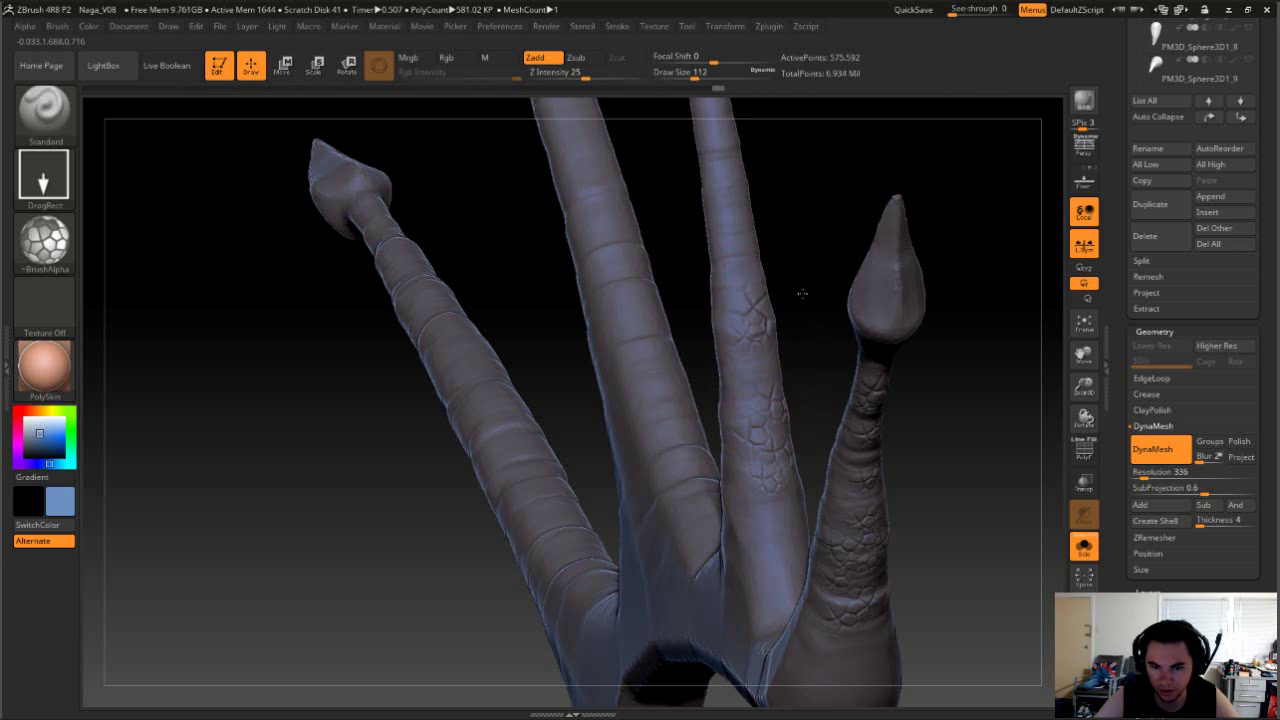
Step: Stamp Alpha 30 scale cells up the shaft of the second spine from the fin's end, towards its claw
mouse_move(814, 337)
left_mouse_down()
mouse_move(775, 368)
mouse_move(769, 418)
left_mouse_up()
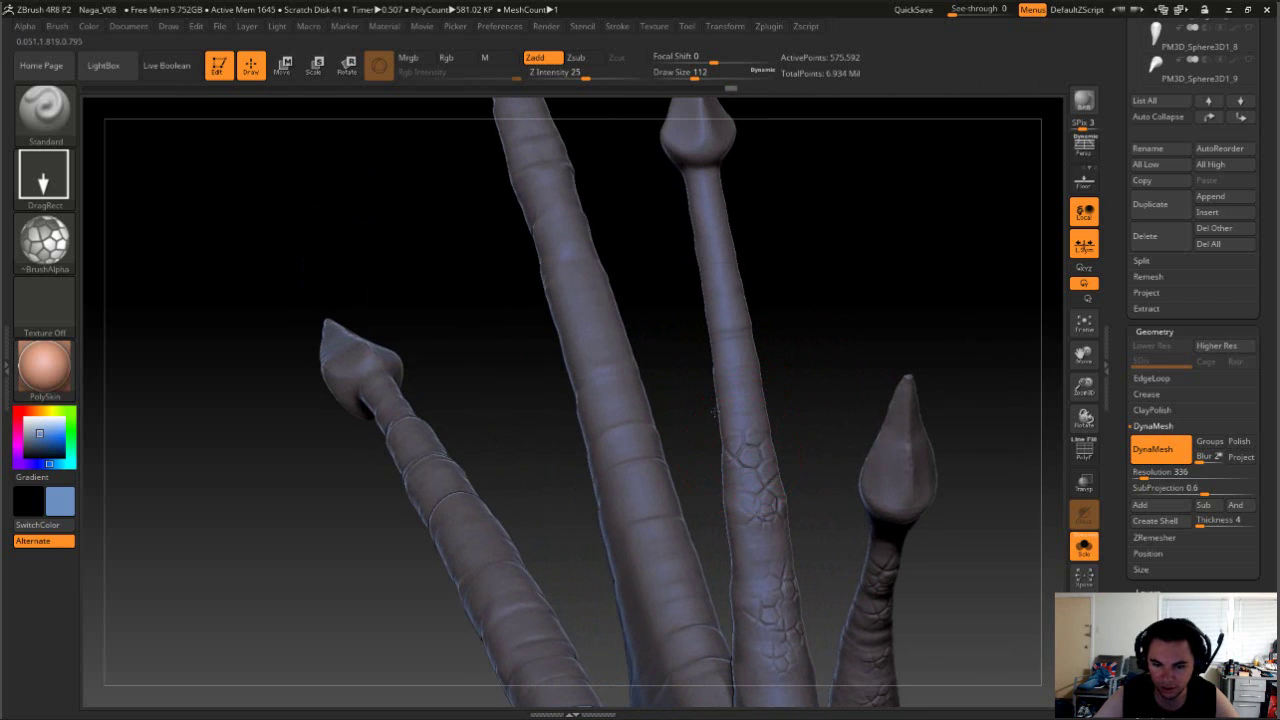
mouse_move(808, 341)
left_mouse_down()
mouse_move(700, 348)
mouse_move(685, 385)
left_mouse_up()
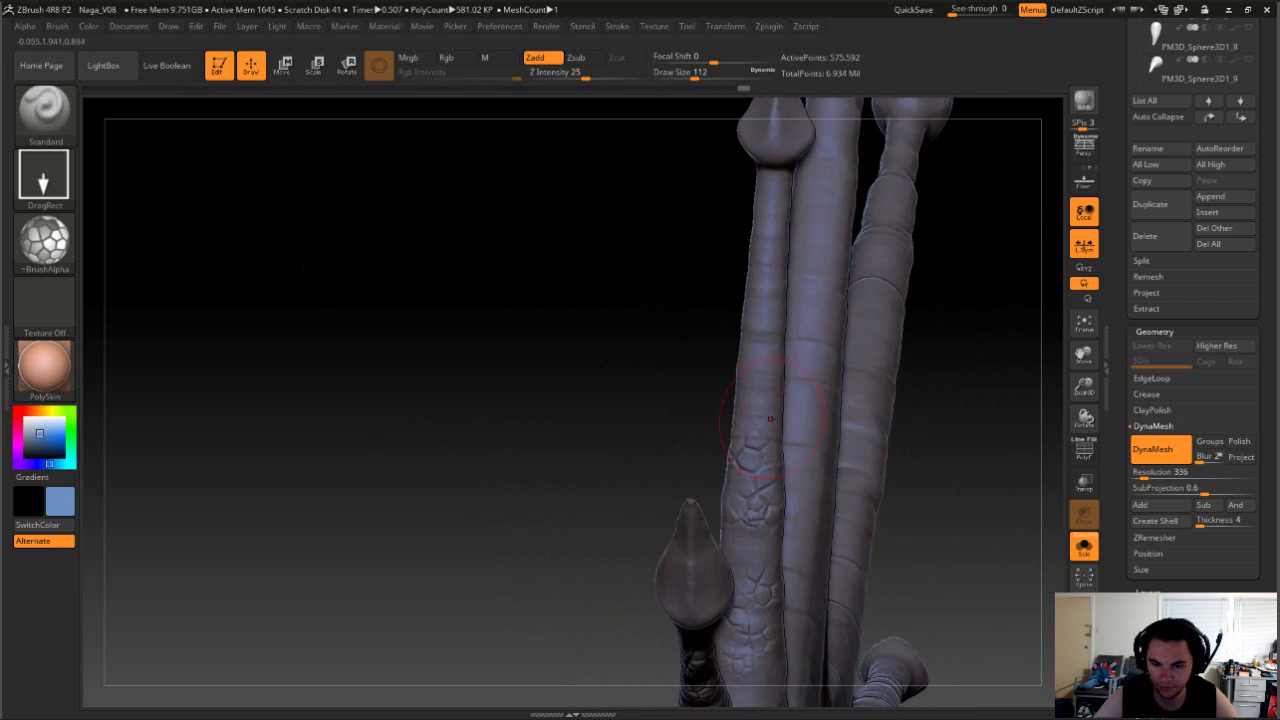
mouse_move(880, 380)
left_mouse_down()
mouse_move(820, 407)
mouse_move(786, 405)
left_mouse_up()
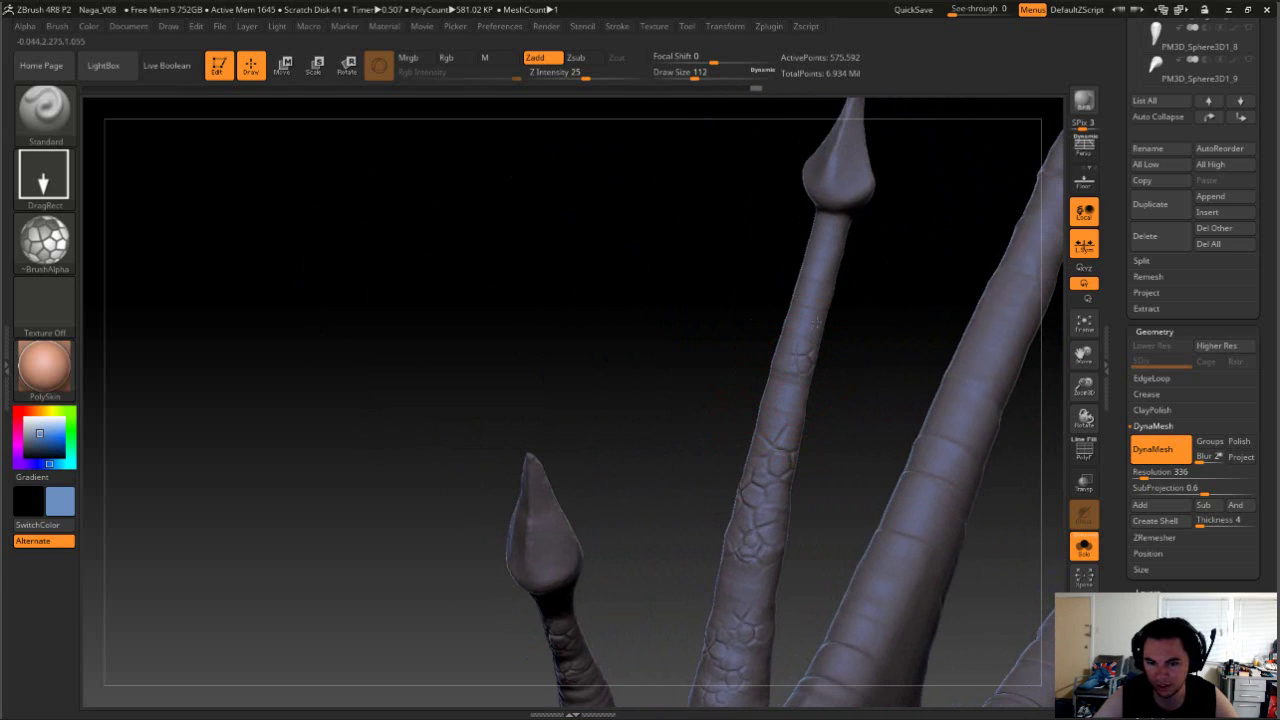
mouse_move(818, 318)
left_mouse_down()
mouse_move(743, 320)
mouse_move(786, 329)
mouse_move(748, 226)
left_mouse_up()
Step: Stamp scale cells with Alpha 30 near the base of the third spine from the fin's end
mouse_move(806, 268)
left_mouse_down("alt")
mouse_move(829, 200)
mouse_move(874, 266)
mouse_move(852, 278)
mouse_move(900, 292)
mouse_move(939, 271)
mouse_move(830, 420)
mouse_move(960, 440)
mouse_move(930, 465)
mouse_move(846, 381)
mouse_move(870, 450)
left_mouse_up("alt")
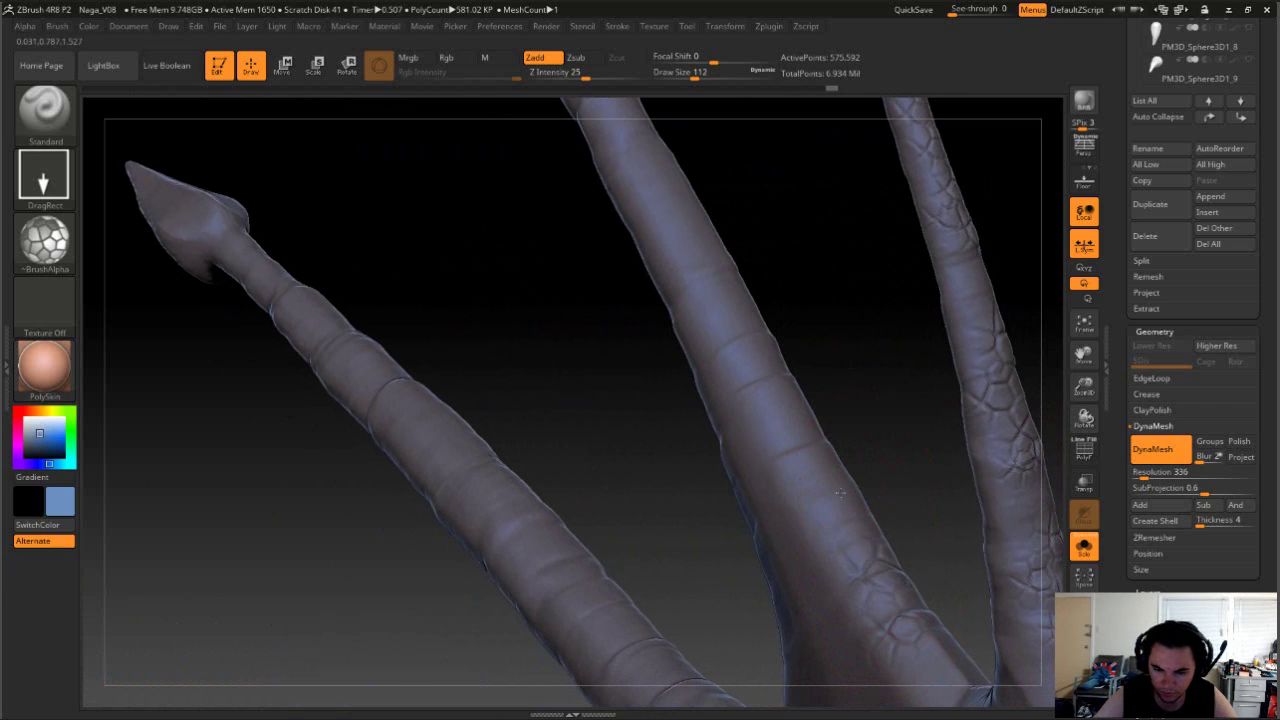
mouse_move(833, 489)
left_mouse_down()
mouse_move(846, 423)
mouse_move(863, 463)
mouse_move(858, 500)
left_mouse_up()
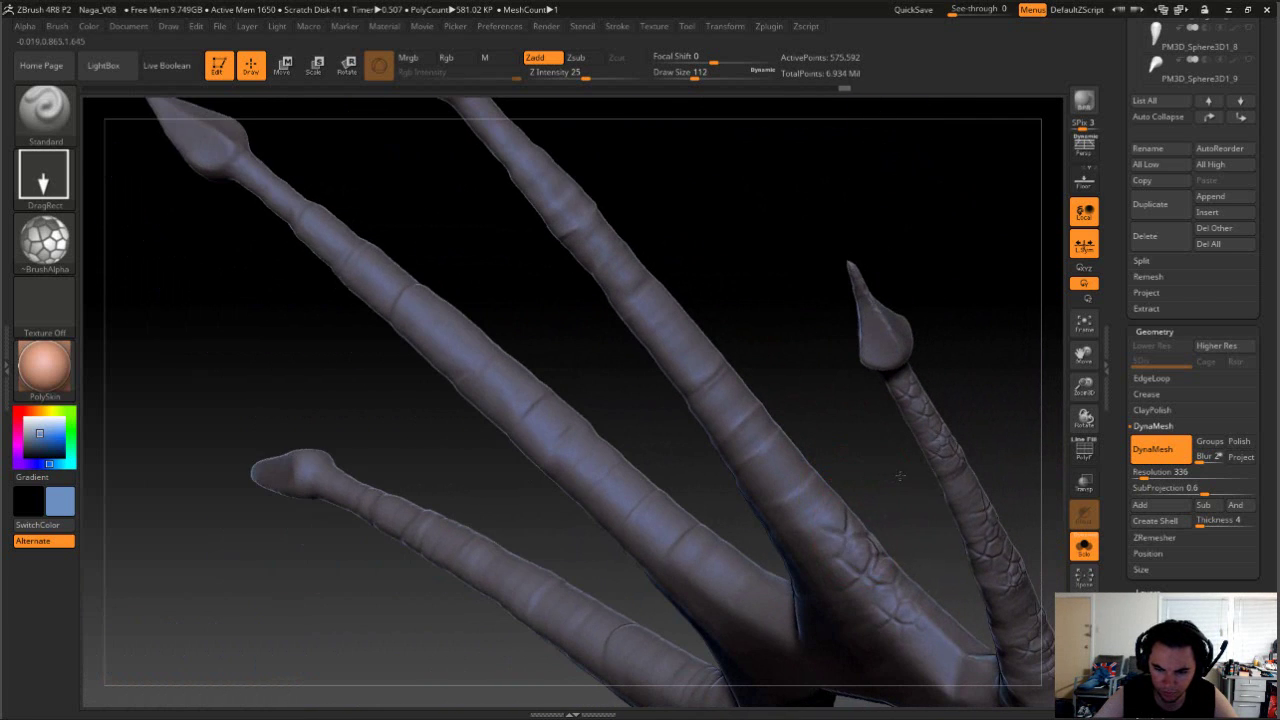
left_click_drag(886, 488, 845, 519)
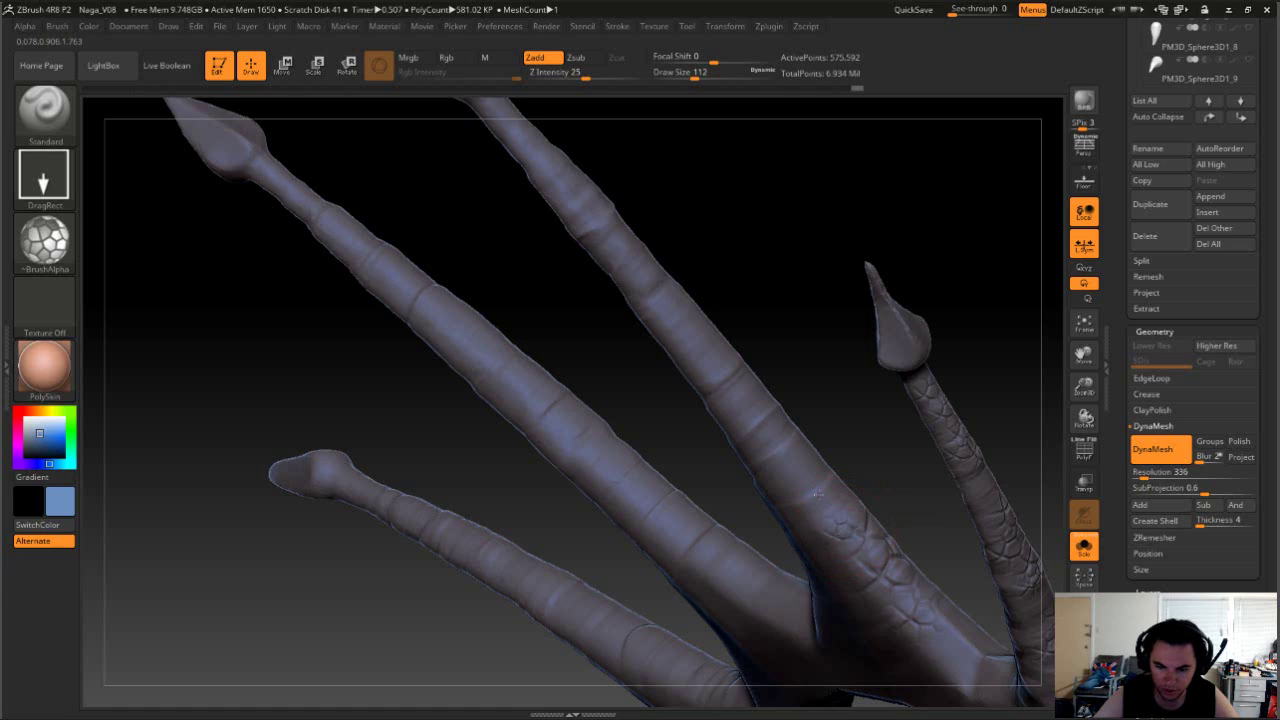
left_click_drag(766, 443, 872, 478)
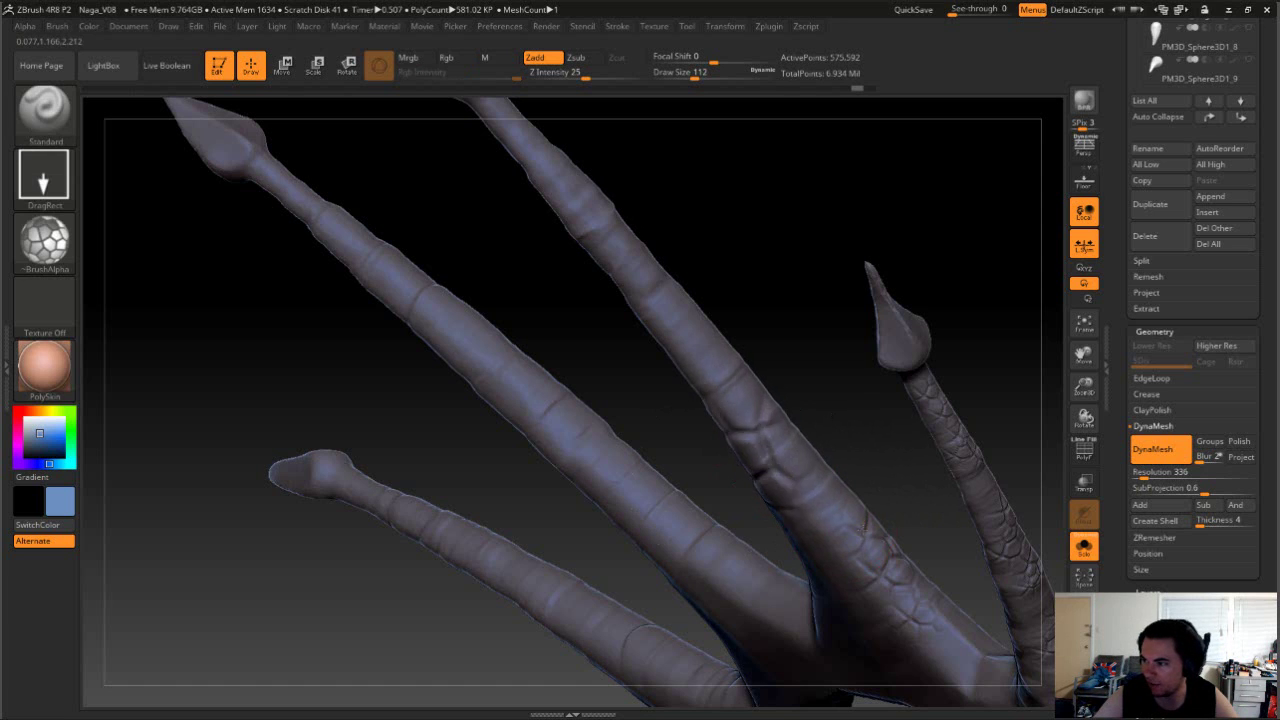
right_click_drag(857, 457, 934, 471)
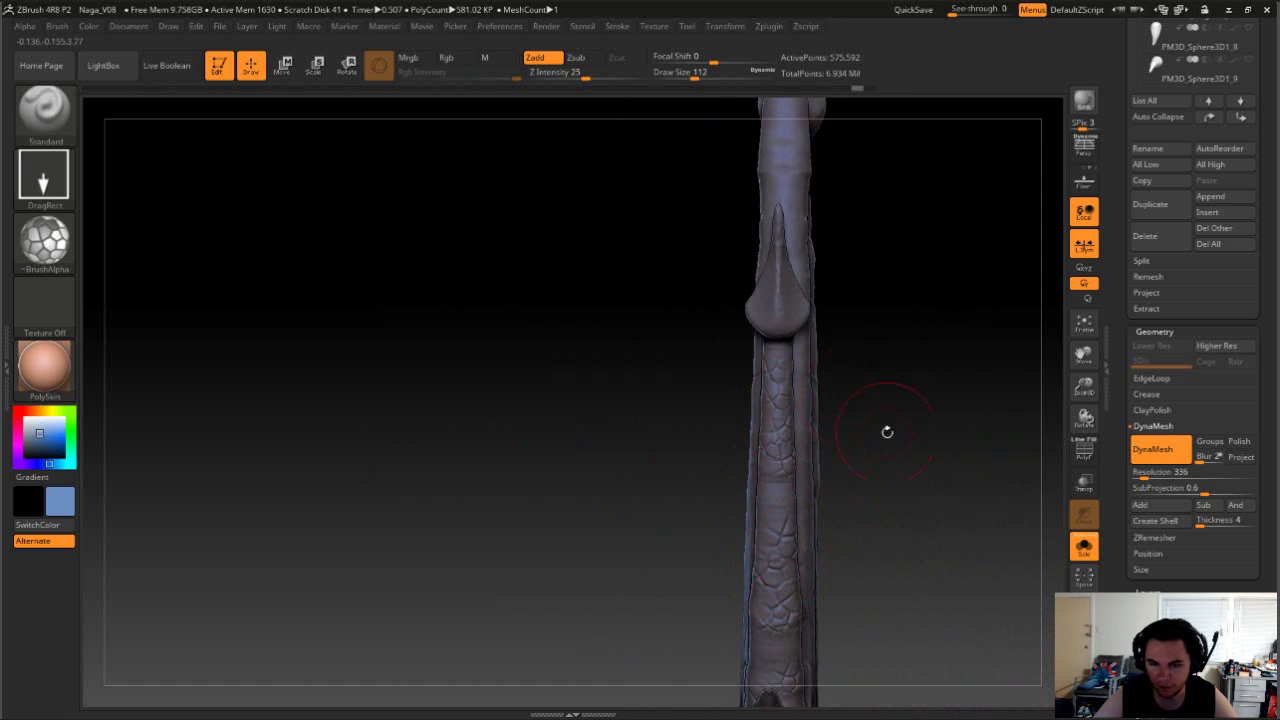
Step: Continue the Alpha 30 scale cells along the middle and upper shaft of the third spine from the fin's end
right_click_drag(887, 432, 826, 562)
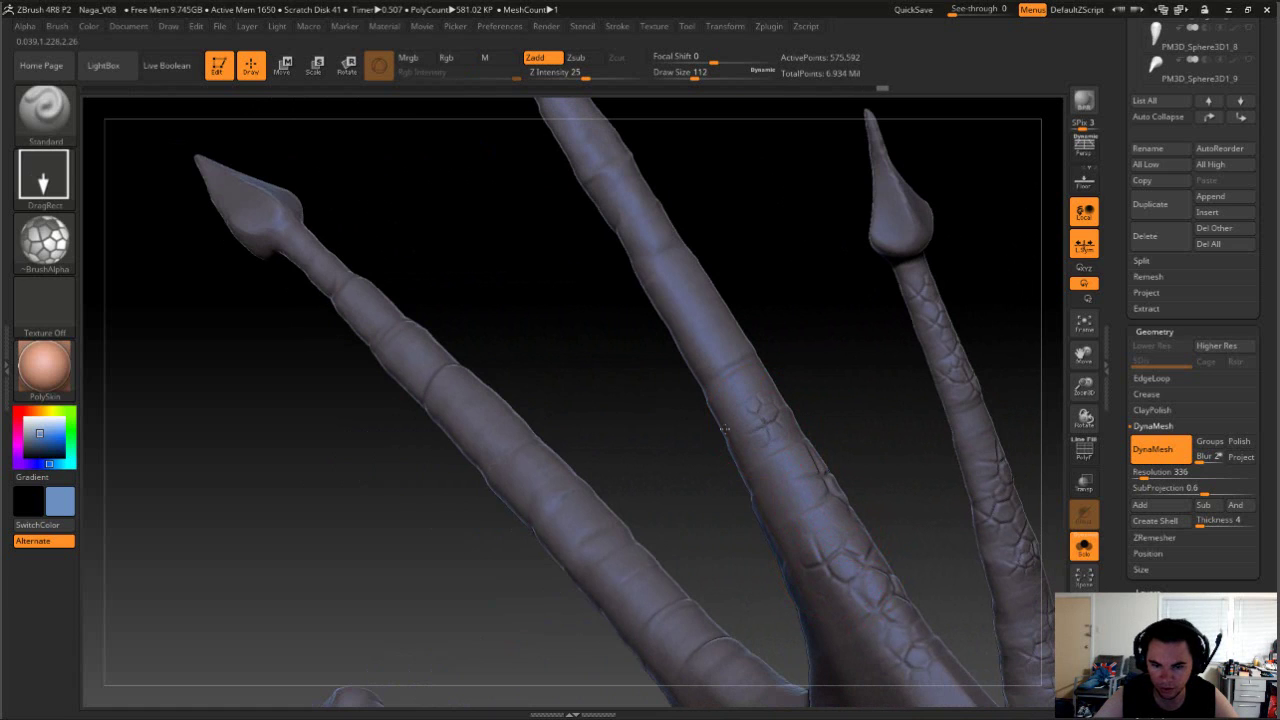
right_click_drag(767, 494, 777, 451)
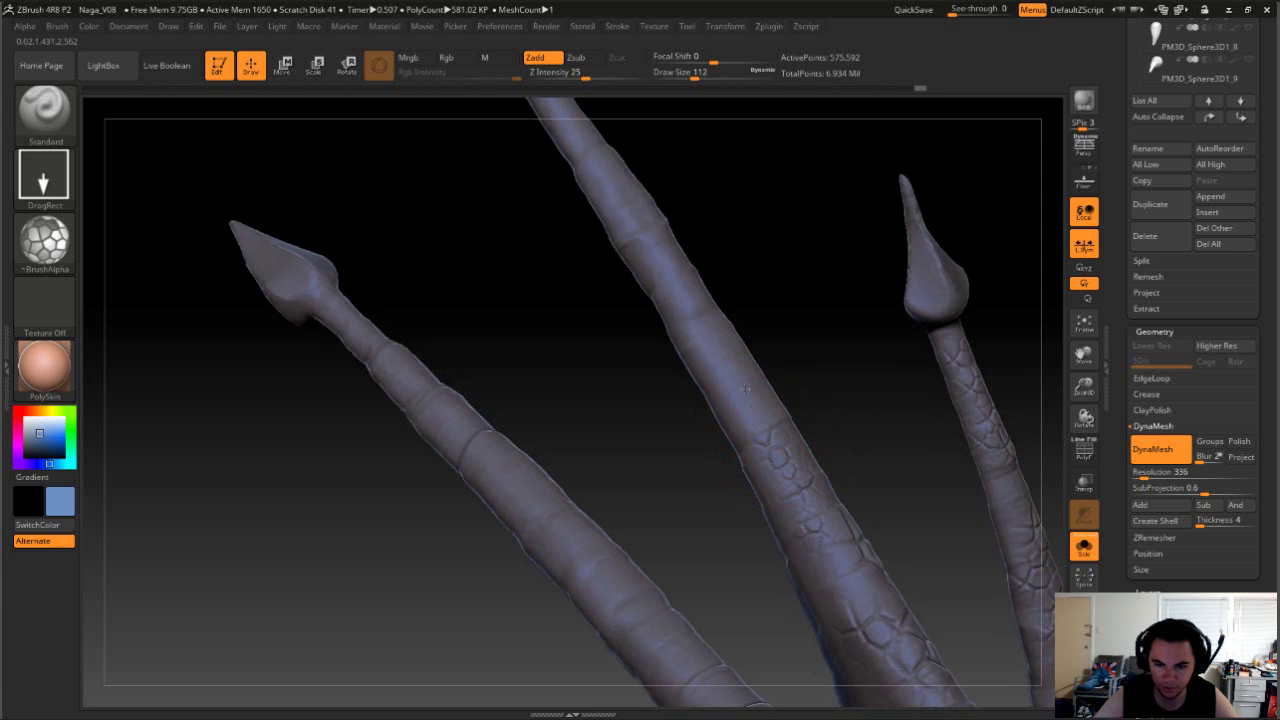
mouse_move(804, 364)
left_mouse_down()
mouse_move(765, 382)
mouse_move(520, 350)
mouse_move(370, 305)
left_mouse_up()
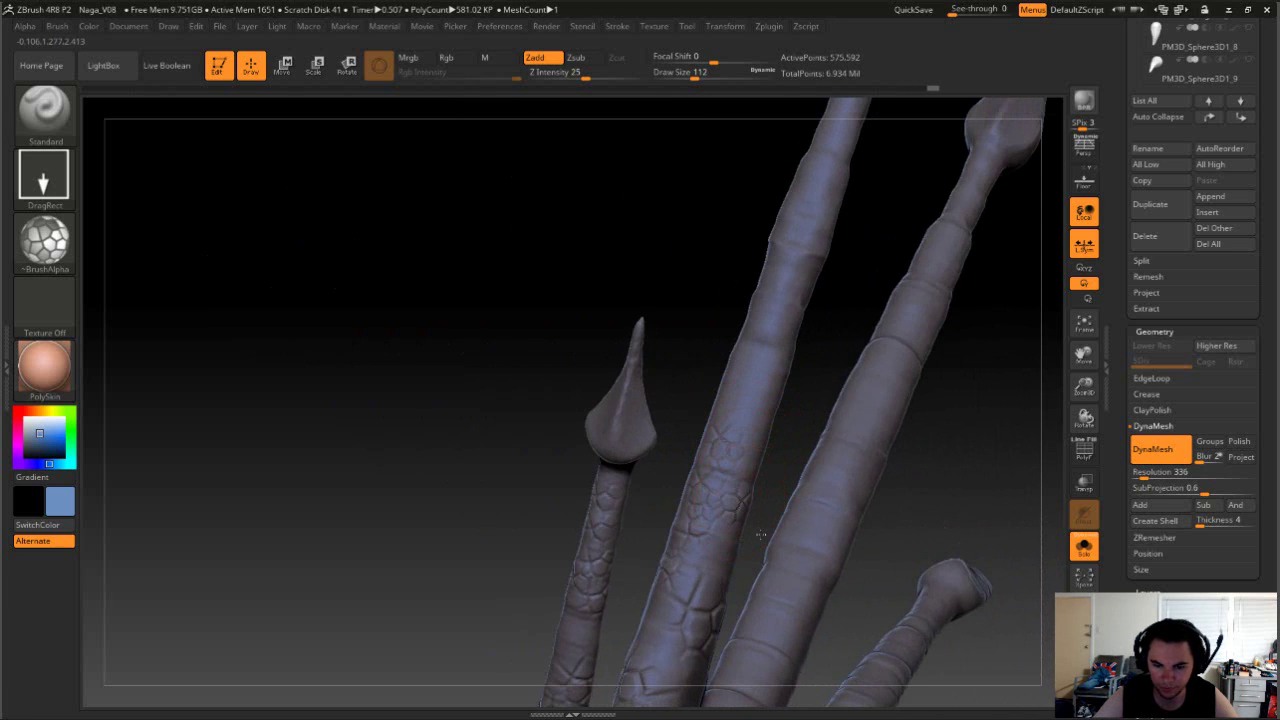
right_click_drag(760, 535, 786, 392)
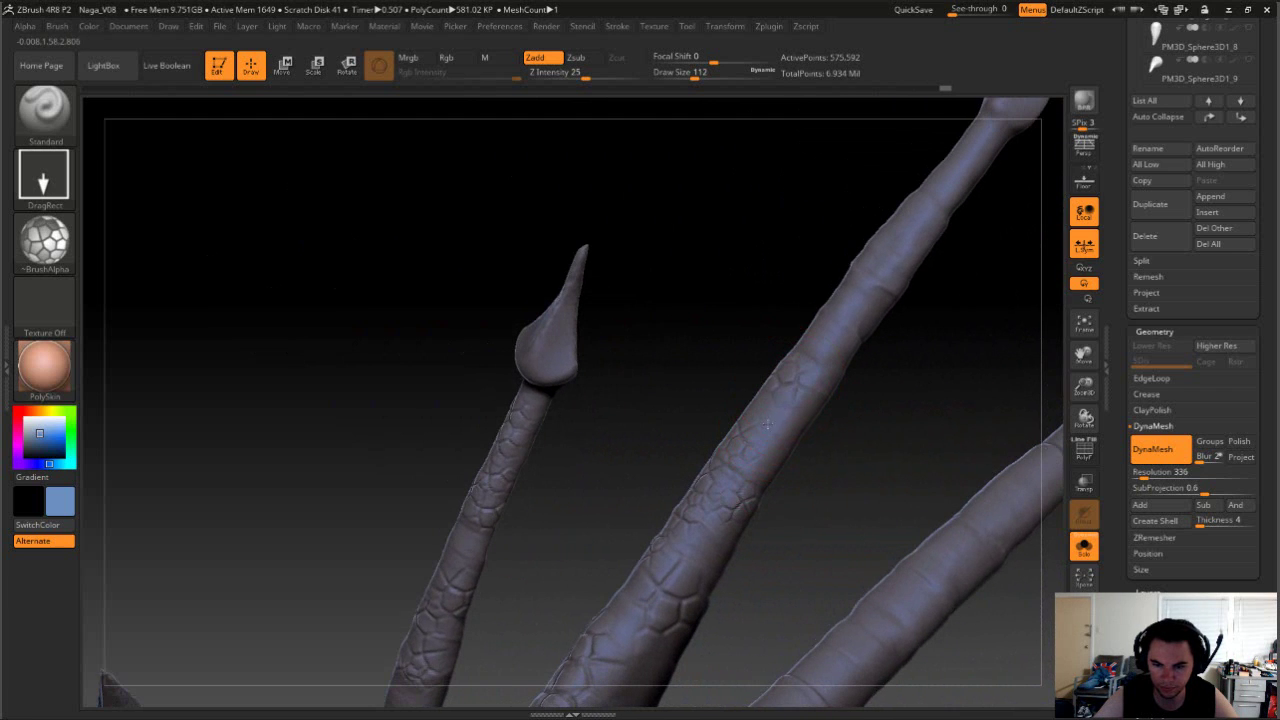
right_click_drag(763, 450, 787, 433)
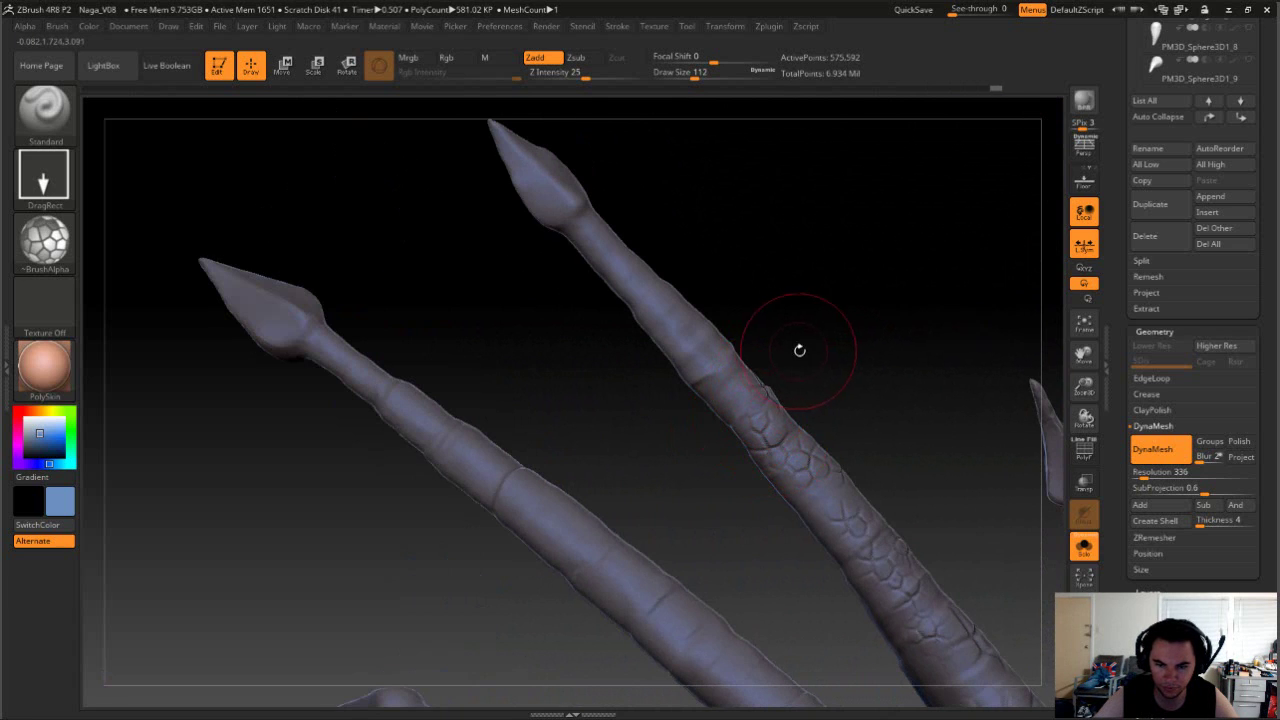
Step: Stamp Alpha 30 scale cells on the upper shaft of the third spine from the fin's head end, towards its claw
right_click_drag(800, 349, 749, 330)
left_click_drag(716, 302, 692, 317)
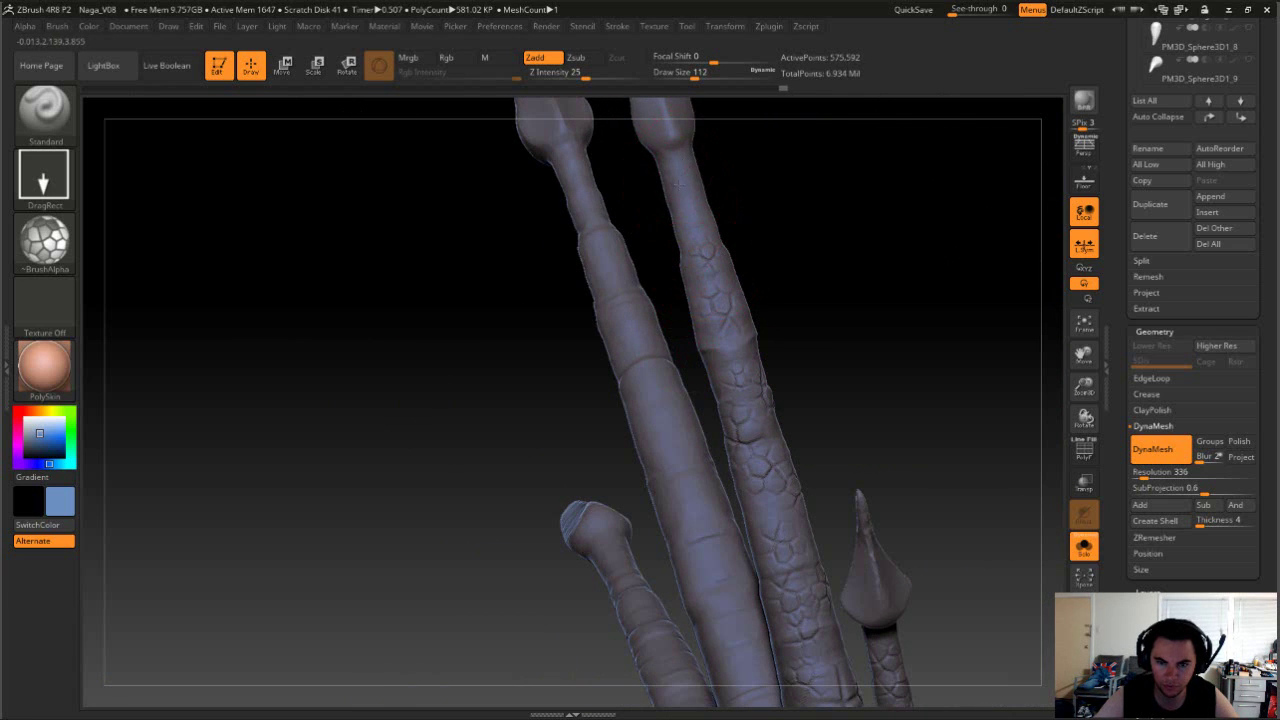
right_click_drag(686, 229, 856, 477)
Step: Show the whole creature again and undo the Alpha 30 scale stamps along the back fin's spines
left_click(1084, 545)
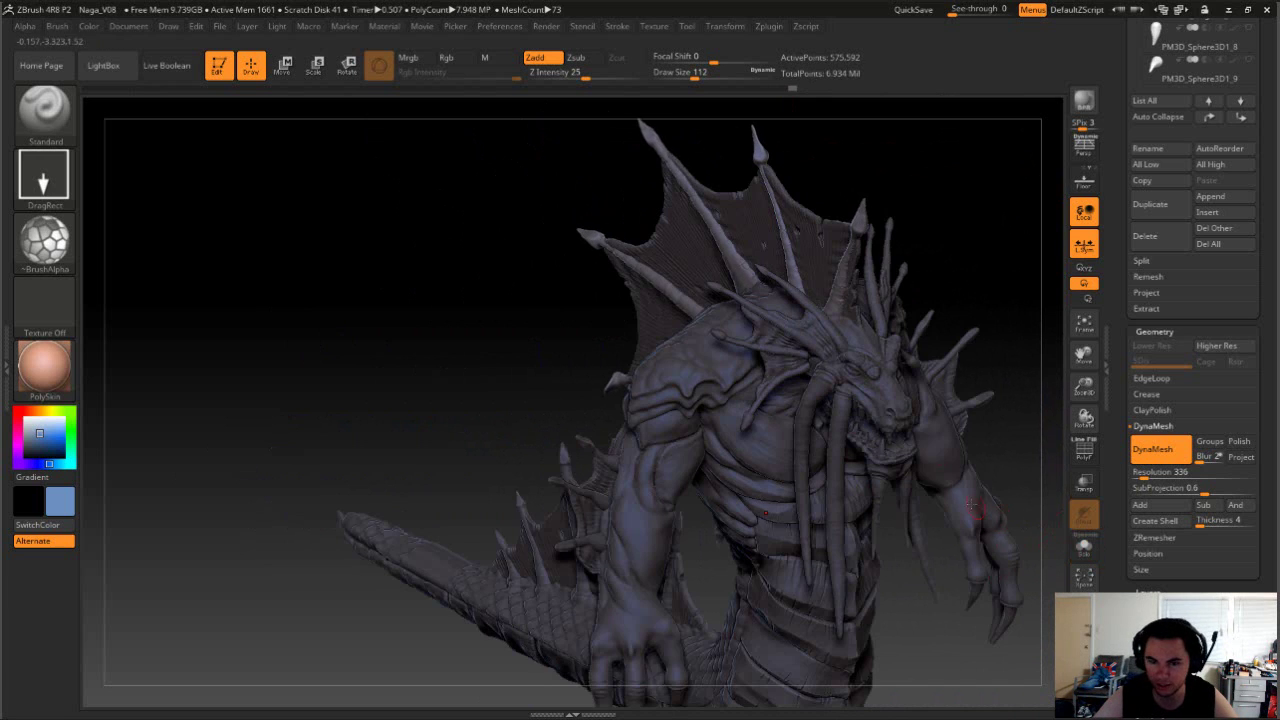
right_click_drag(984, 283, 1023, 272)
right_click_drag(526, 229, 501, 411, "alt")
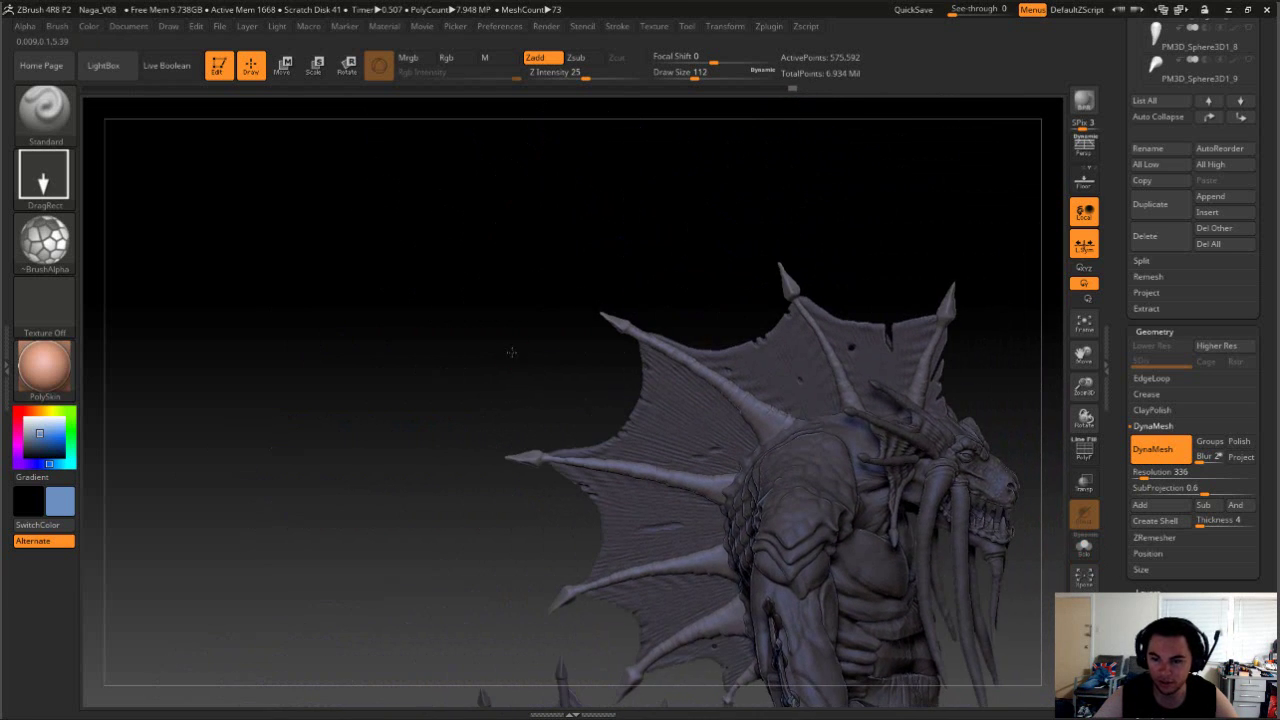
right_click_drag(513, 353, 756, 282)
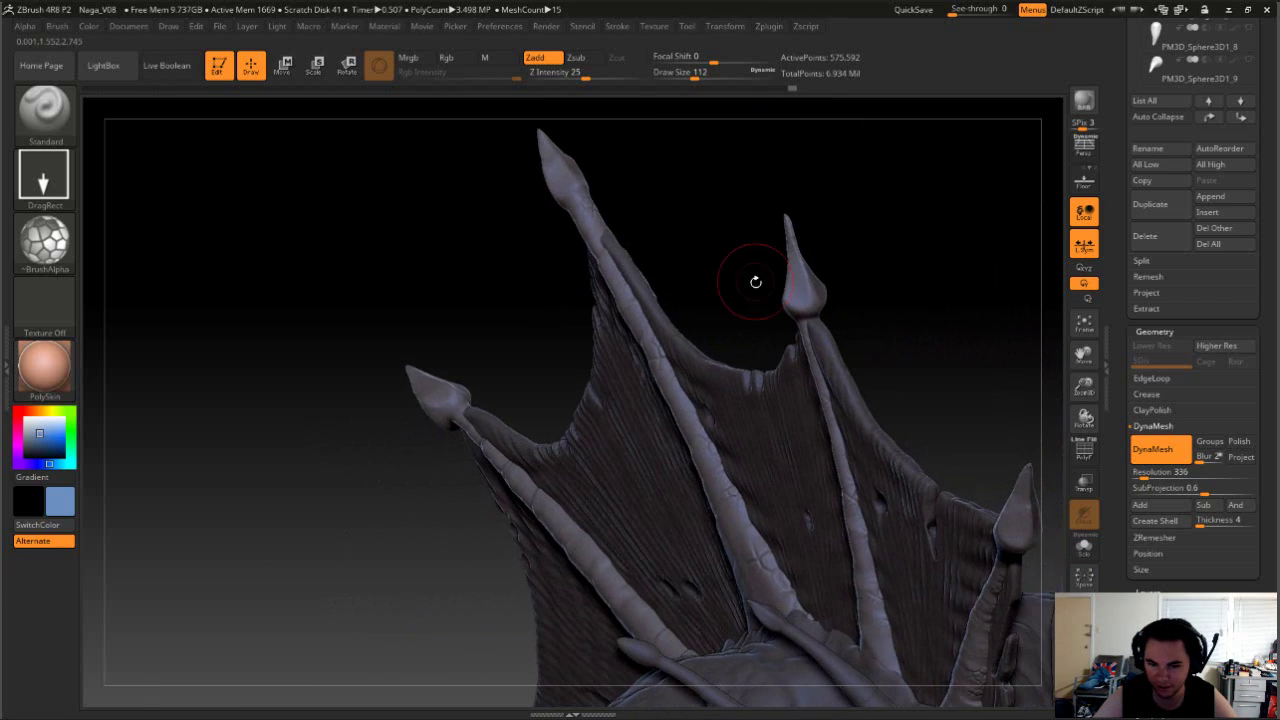
right_click_drag(971, 354, 893, 345)
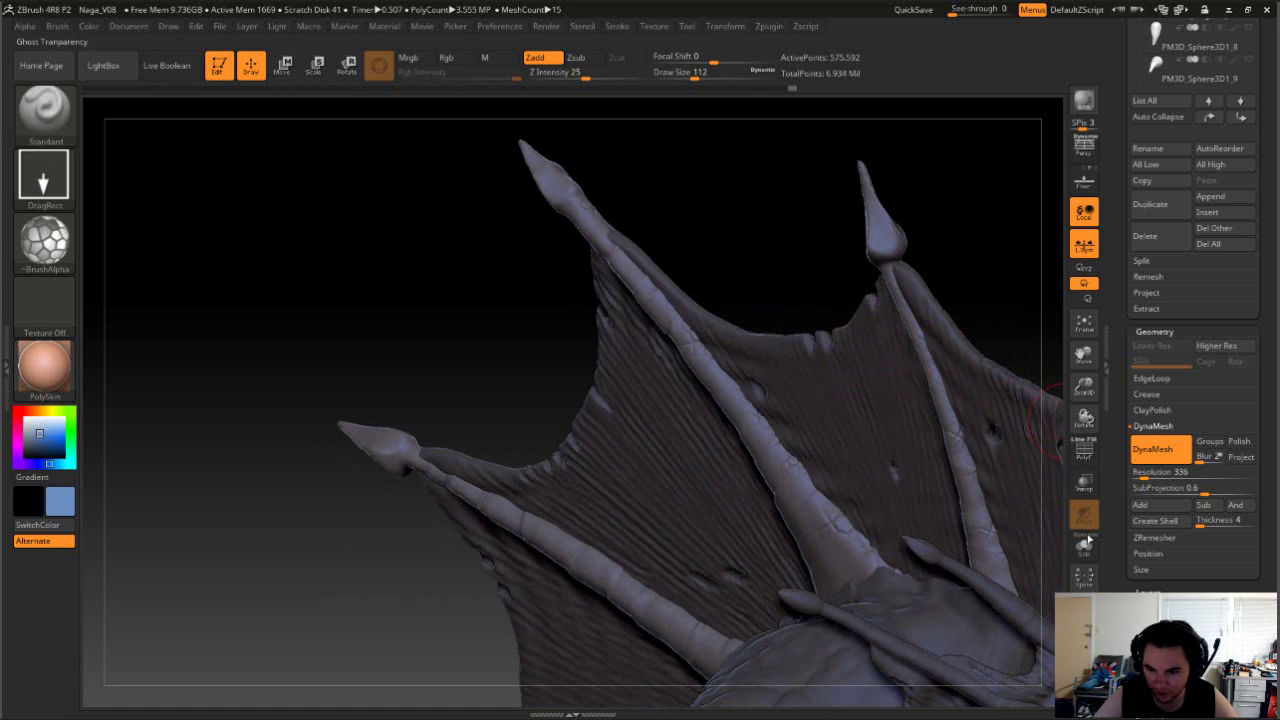
key("ctrl")
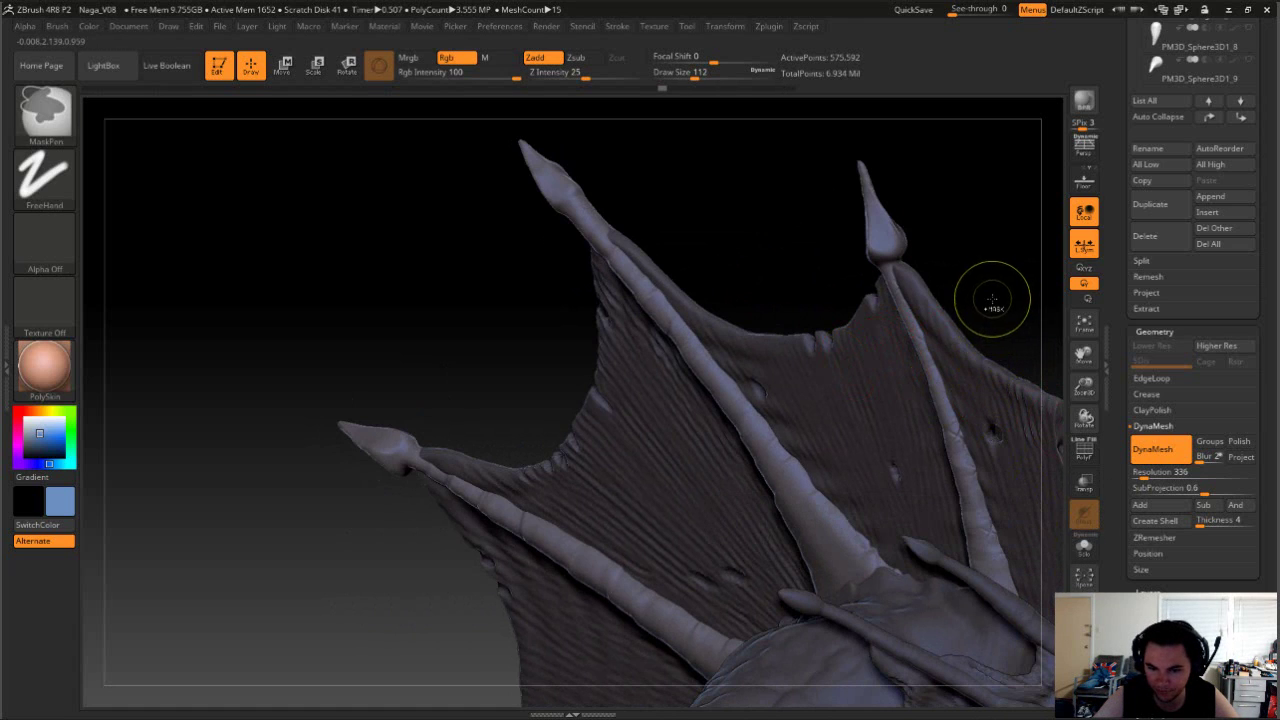
key("ctrl")
left_click_drag(1010, 277, 856, 237, "alt")
key("ctrl")
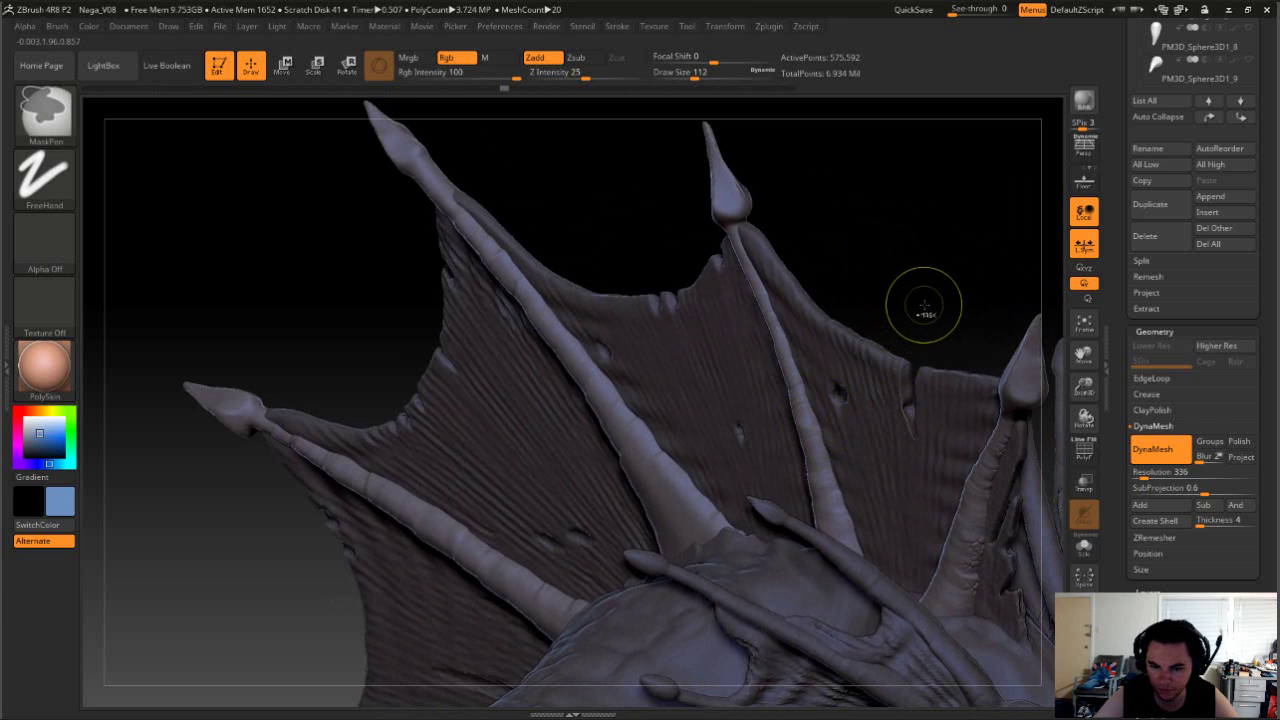
left_click_drag(937, 298, 742, 213, "alt")
left_click_drag(934, 302, 927, 307)
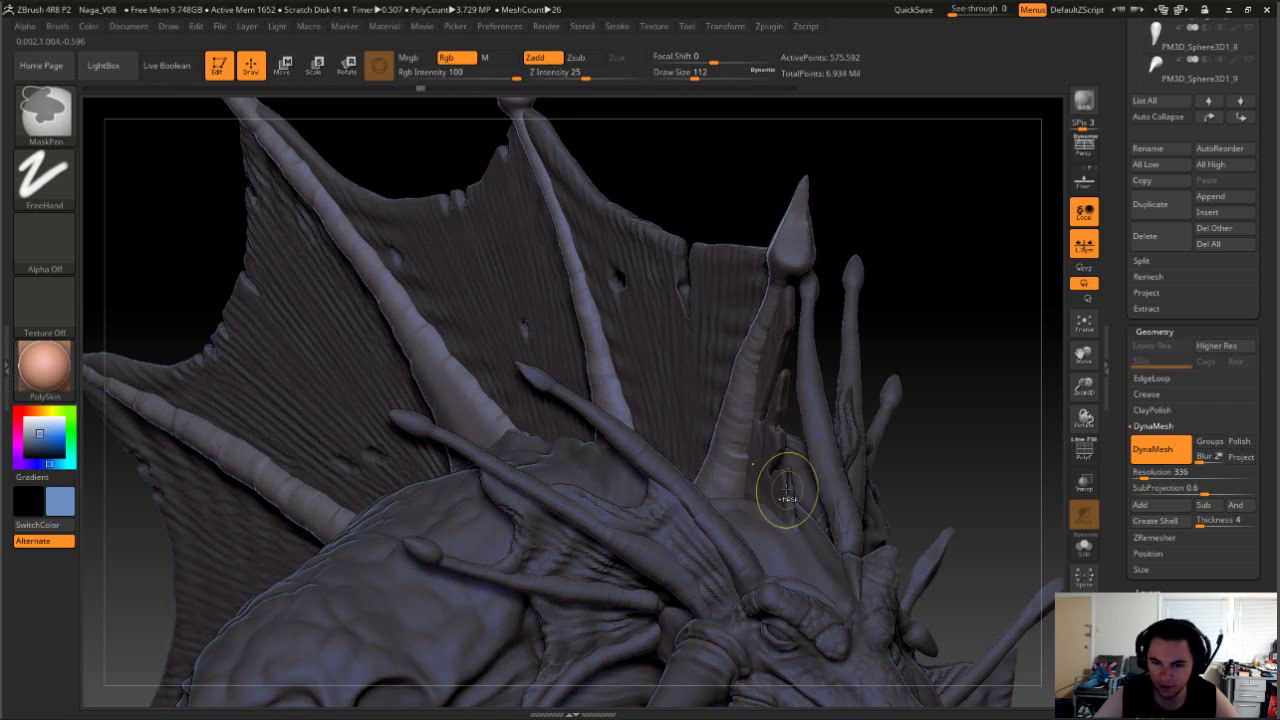
key("ctrl+z")
left_click_drag(925, 420, 921, 407)
Step: Isolate the back fin, undo the remaining scale stamps on the spine nearest the head, and show the whole creature again
left_click(1084, 547)
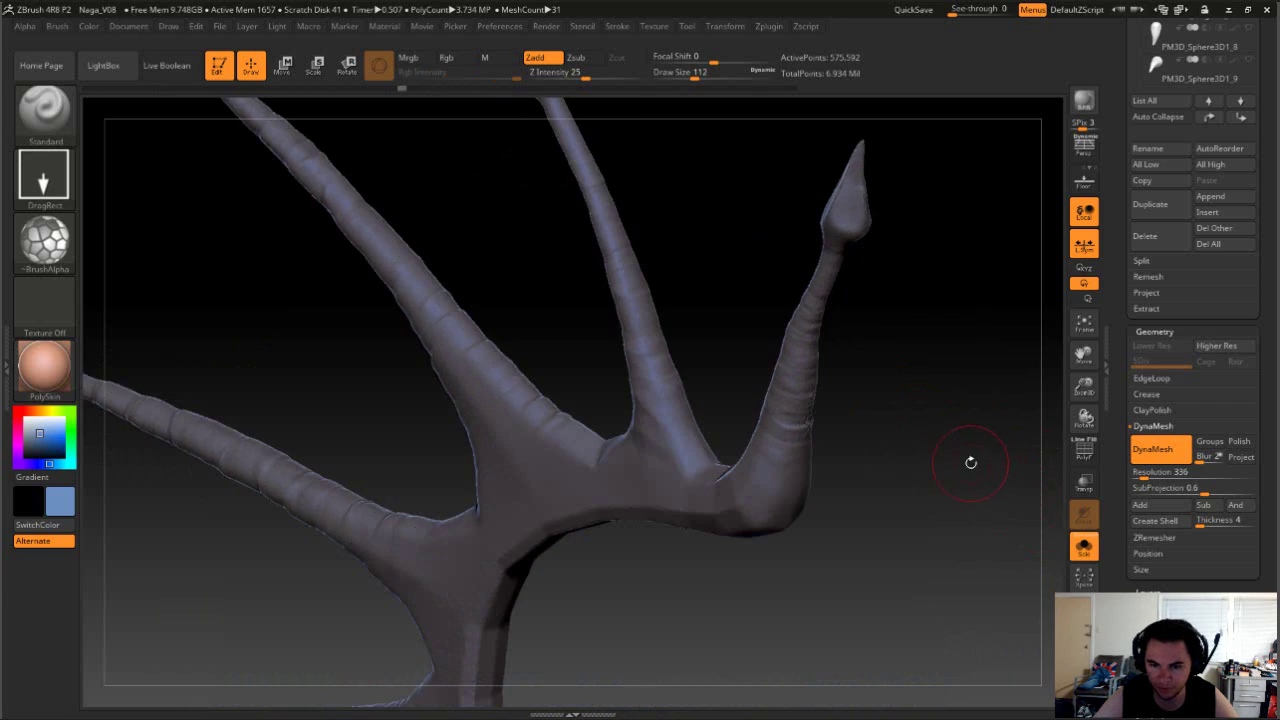
left_click_drag(971, 457, 928, 451)
key("ctrl")
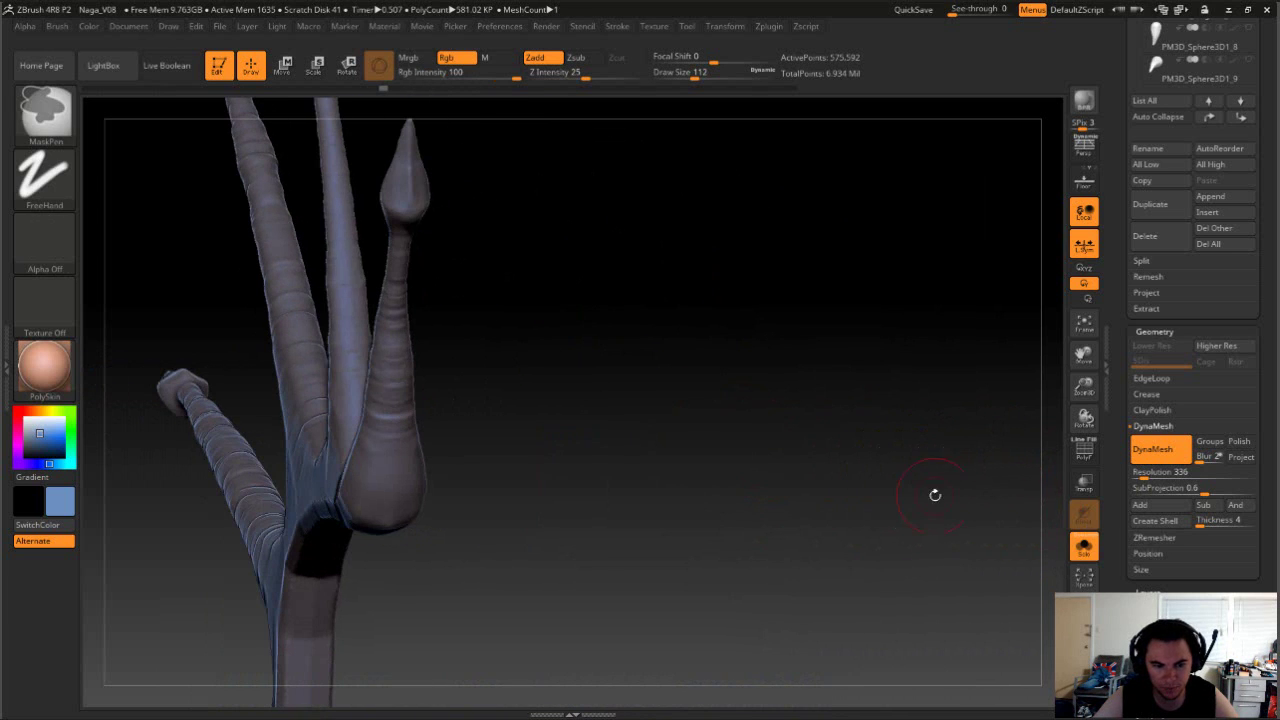
left_click(1094, 548)
left_click_drag(843, 471, 928, 300)
Step: Resume sculpting at the third spine from the head end and accept discarding the undone history entries
left_click_drag(478, 119, 474, 329, "alt")
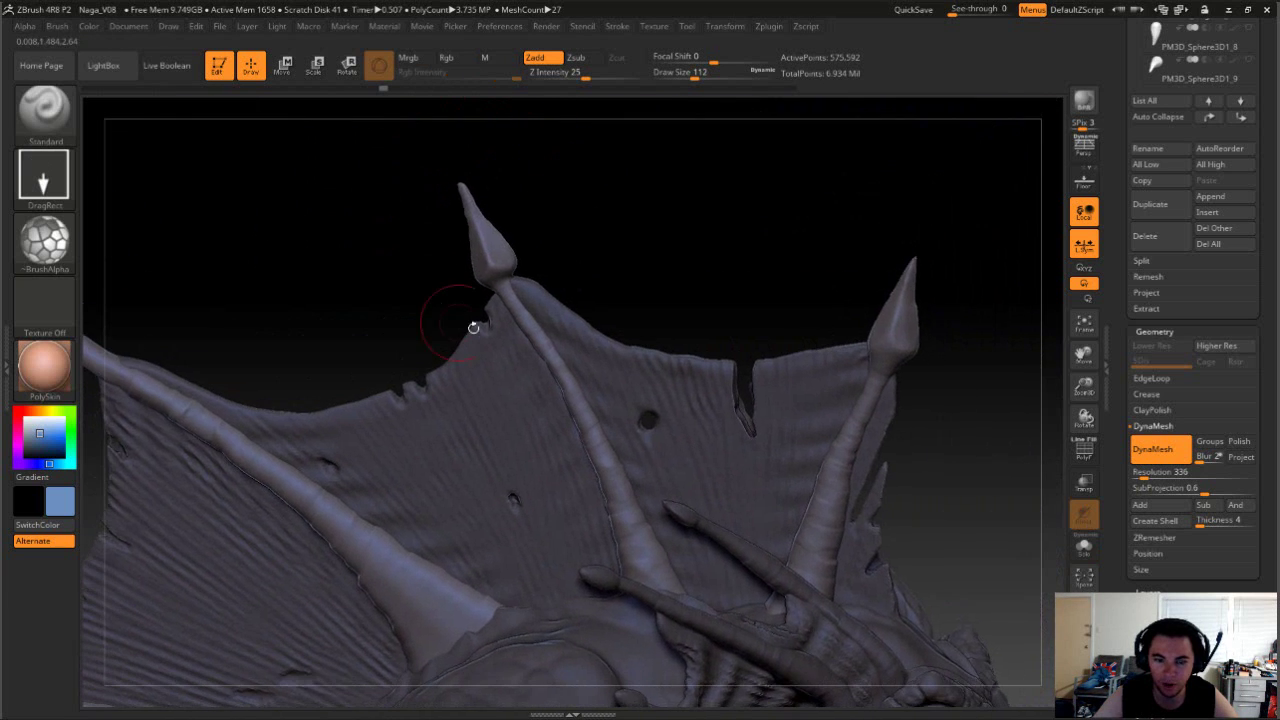
left_click_drag(990, 443, 868, 429, "alt")
left_click_drag(918, 476, 694, 372)
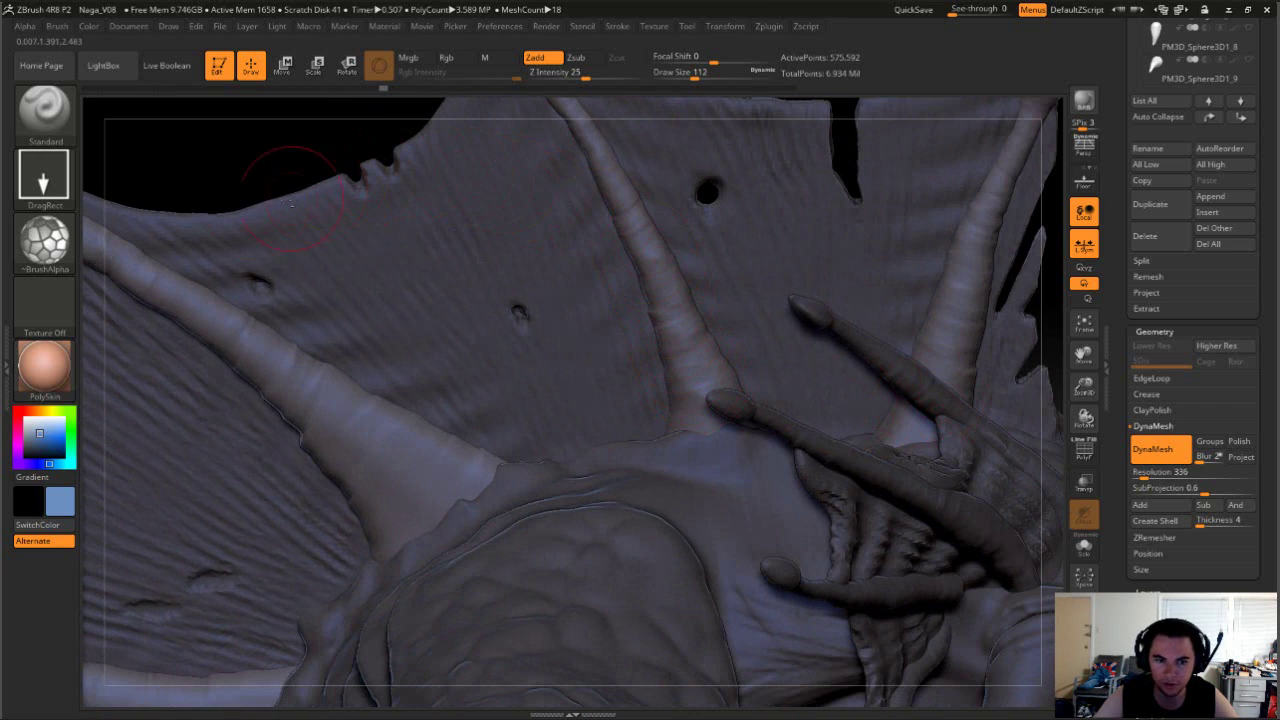
left_click_drag(190, 288, 405, 386, "shift")
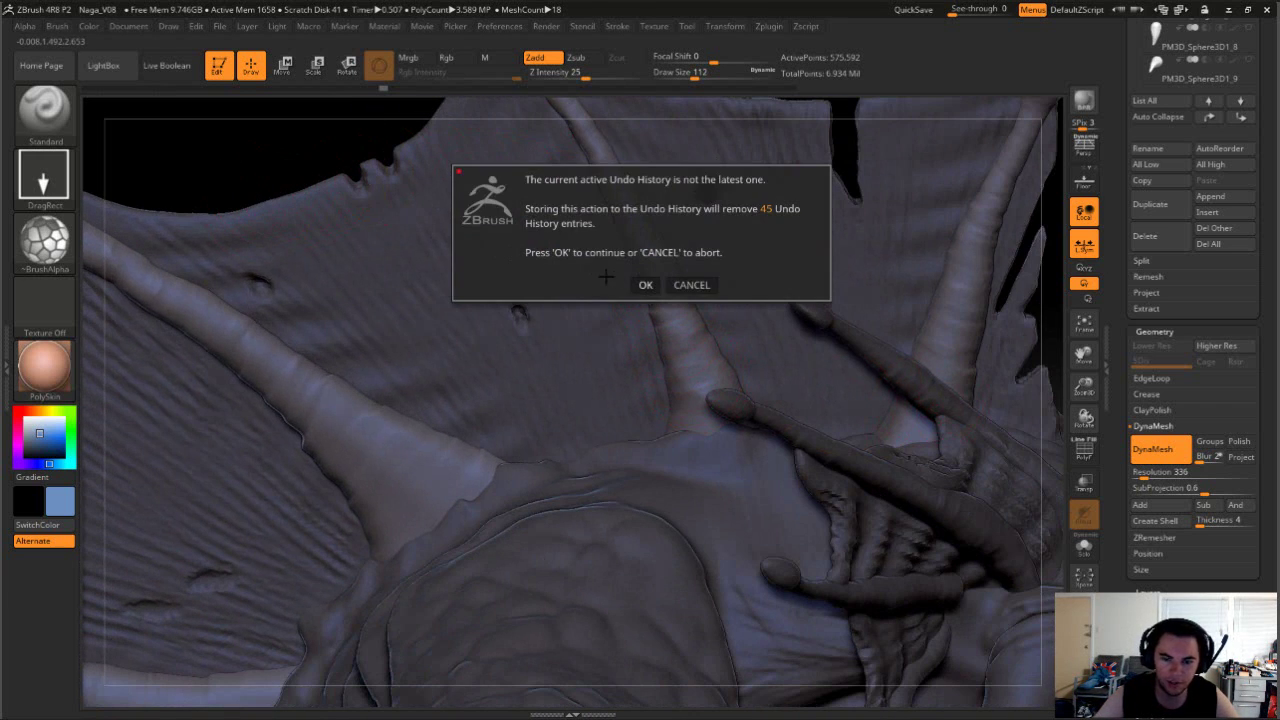
left_click(645, 285)
Step: Stamp Alpha 30 scale cells from the base of the third spine up its middle shaft, with the whole creature visible
left_click_drag(309, 123, 700, 340)
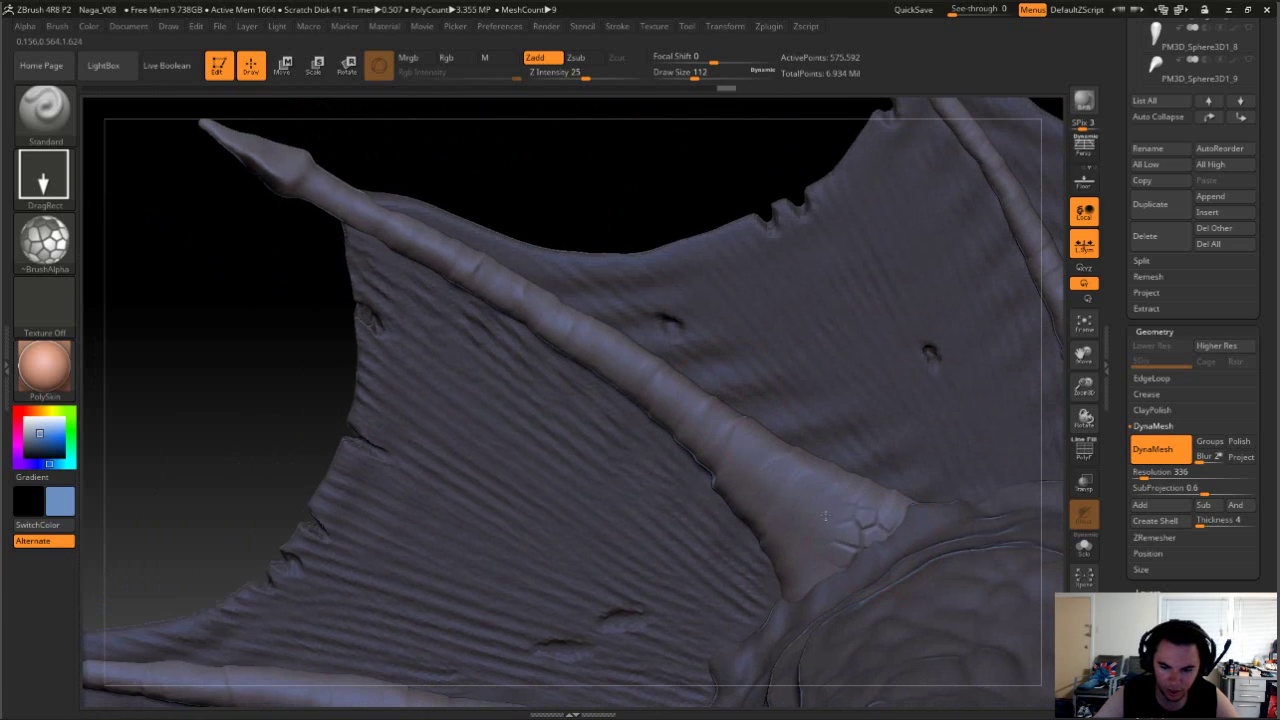
left_click_drag(829, 548, 763, 480)
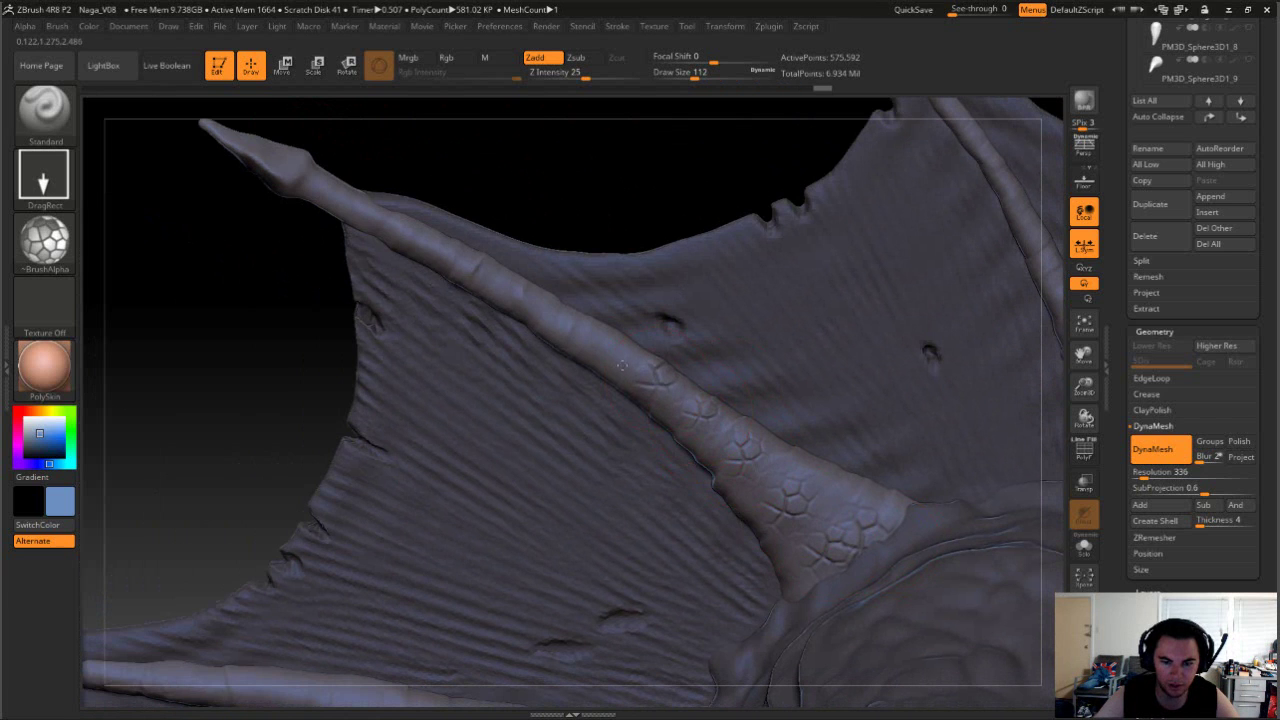
mouse_move(643, 243)
left_mouse_down()
mouse_move(698, 242)
mouse_move(741, 412)
left_mouse_up()
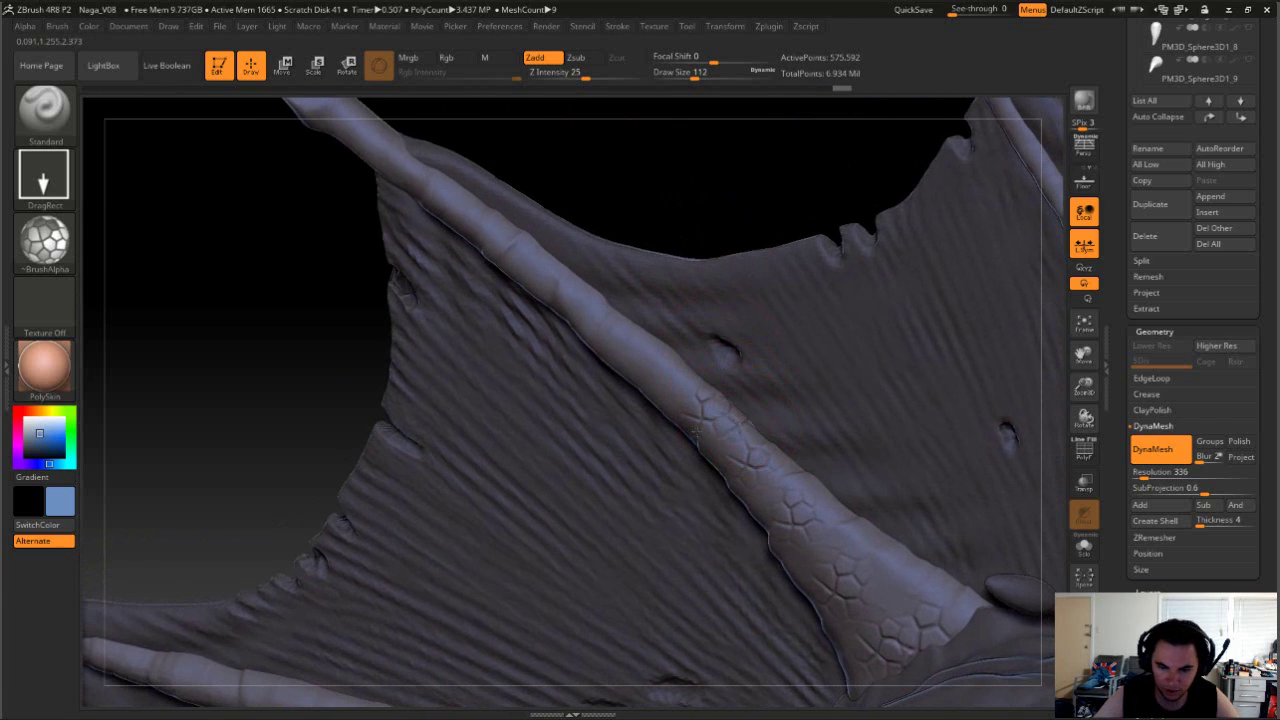
left_click_drag(686, 220, 770, 453)
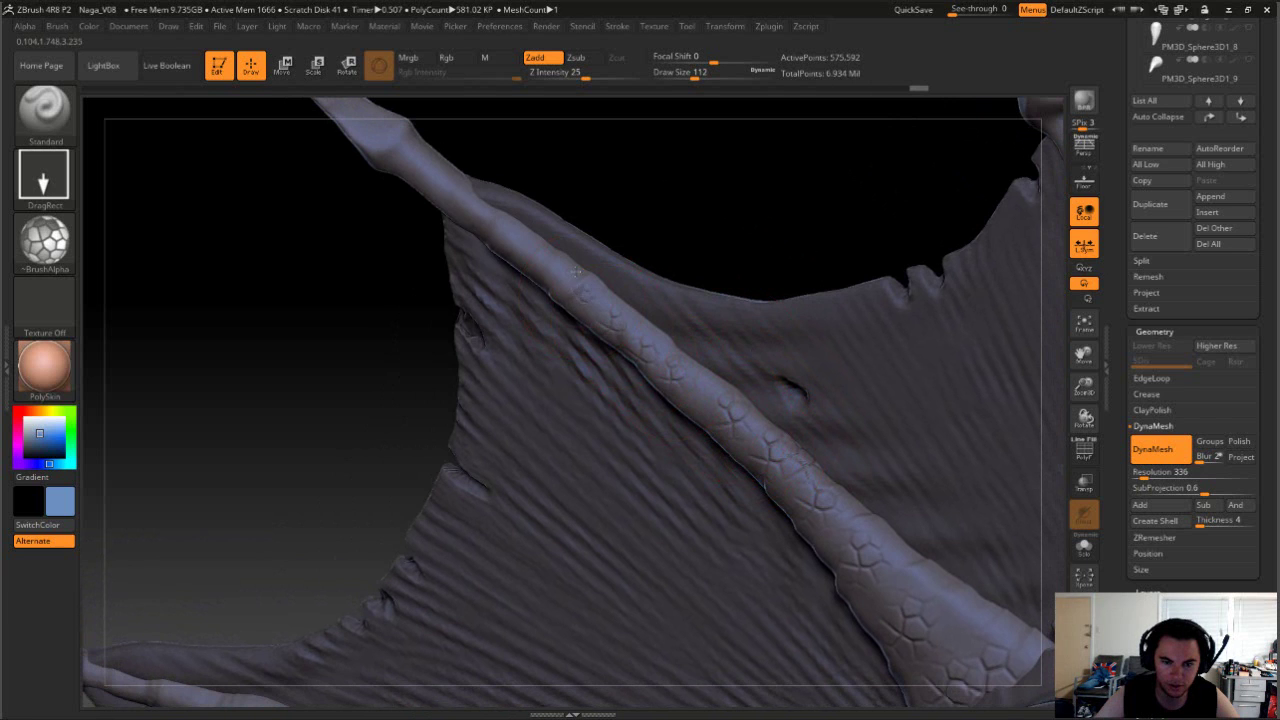
Step: Continue the Alpha 30 scale cells along the third spine's upper shaft to the base of its claw, undoing a misplaced stamp
mouse_move(676, 208)
left_mouse_down()
mouse_move(689, 197)
mouse_move(737, 214)
mouse_move(771, 249)
mouse_move(748, 384)
mouse_move(730, 397)
left_mouse_up()
key("ctrl+z")
key("ctrl")
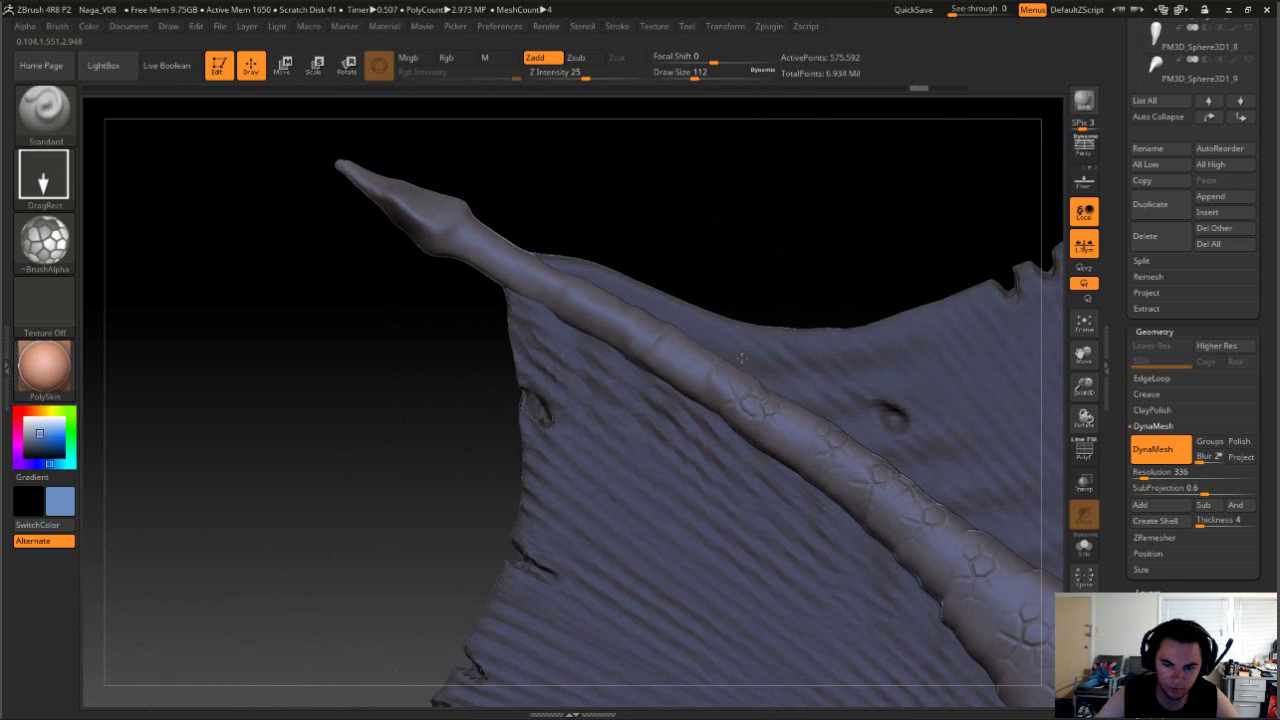
left_click_drag(708, 283, 789, 330, "alt")
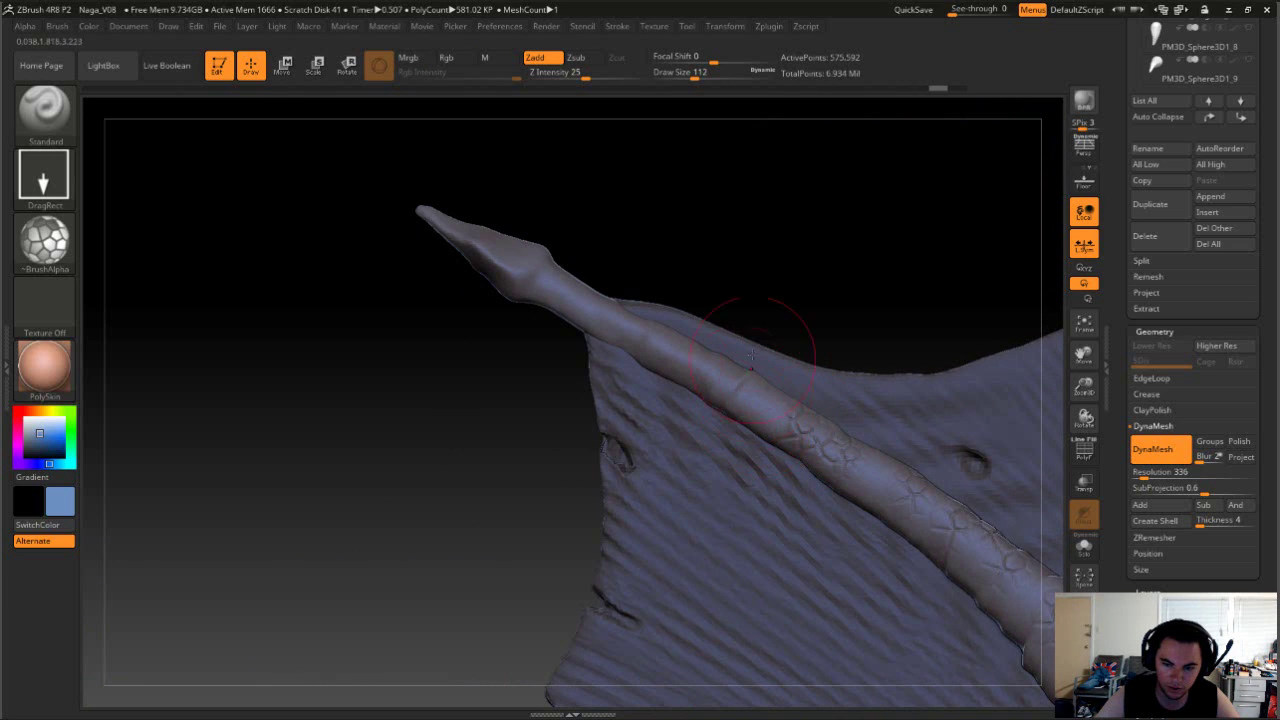
left_click_drag(771, 303, 804, 317, "alt")
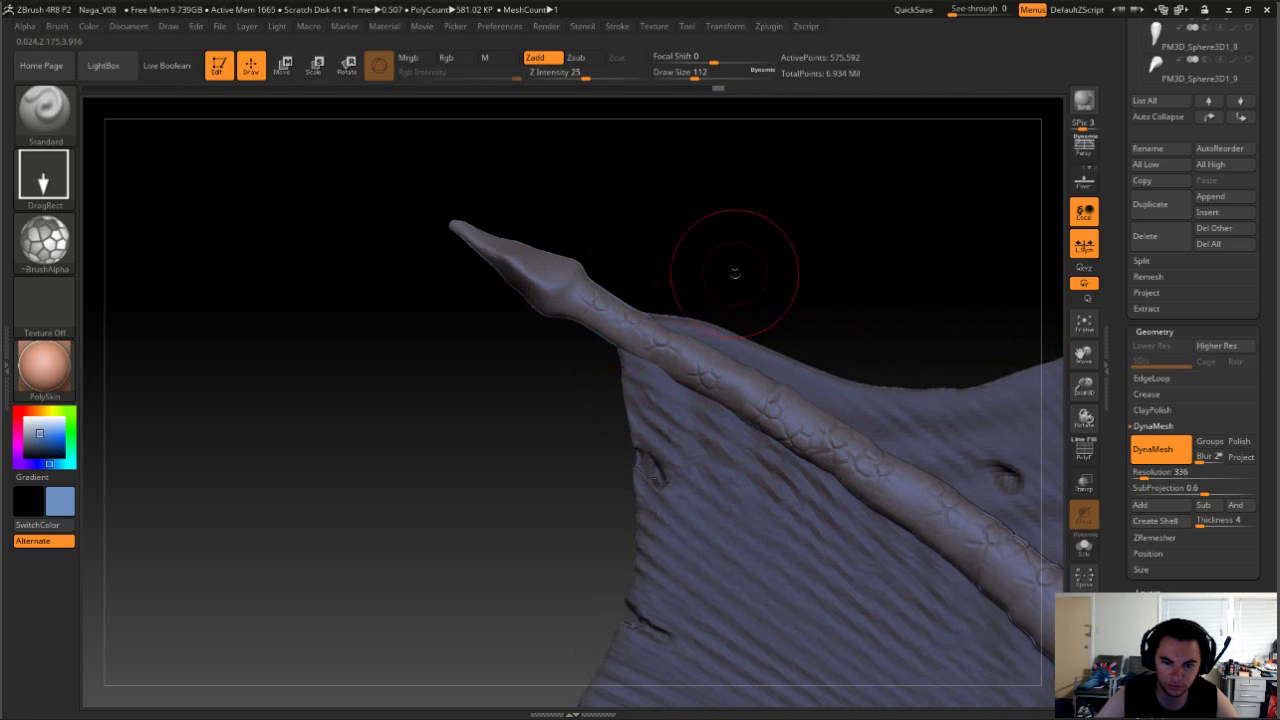
Step: Examine the third spine's scale texture and the back fin from several angles and against the whole creature
mouse_move(737, 274)
left_mouse_down()
mouse_move(777, 246)
mouse_move(757, 251)
mouse_move(786, 254)
left_mouse_up()
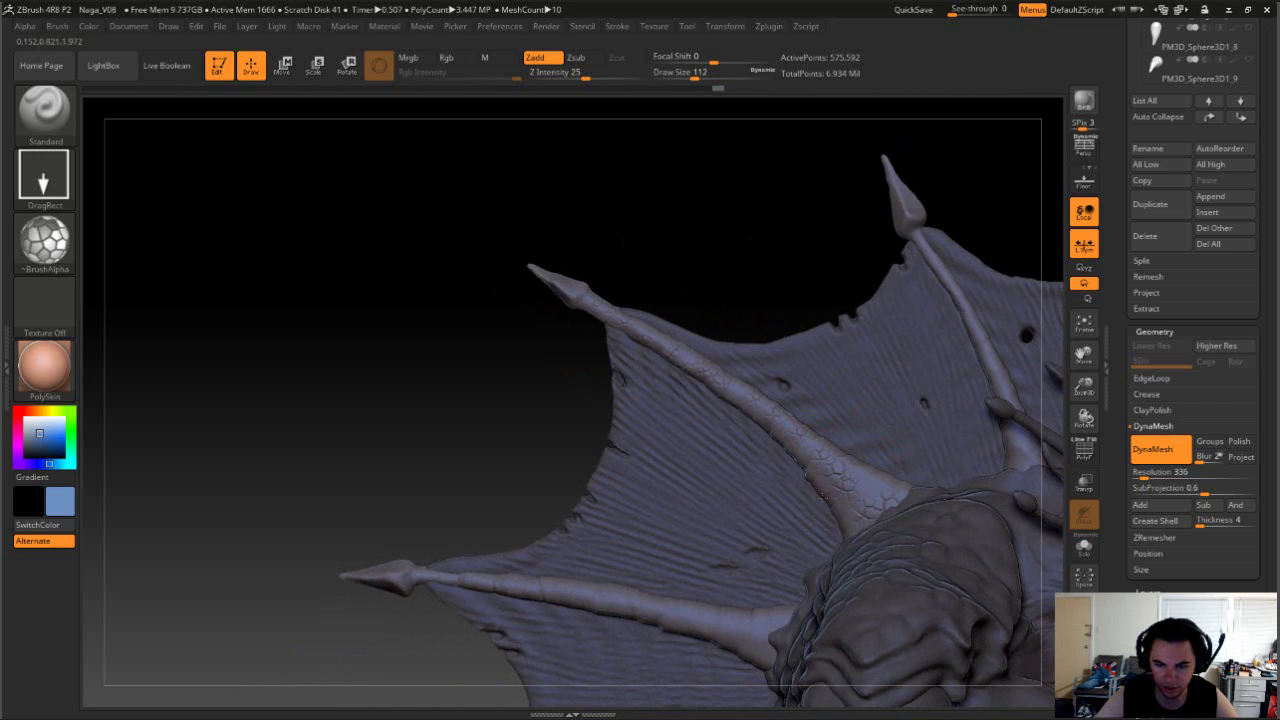
left_click_drag(798, 274, 805, 187)
left_click_drag(944, 309, 835, 220, "alt")
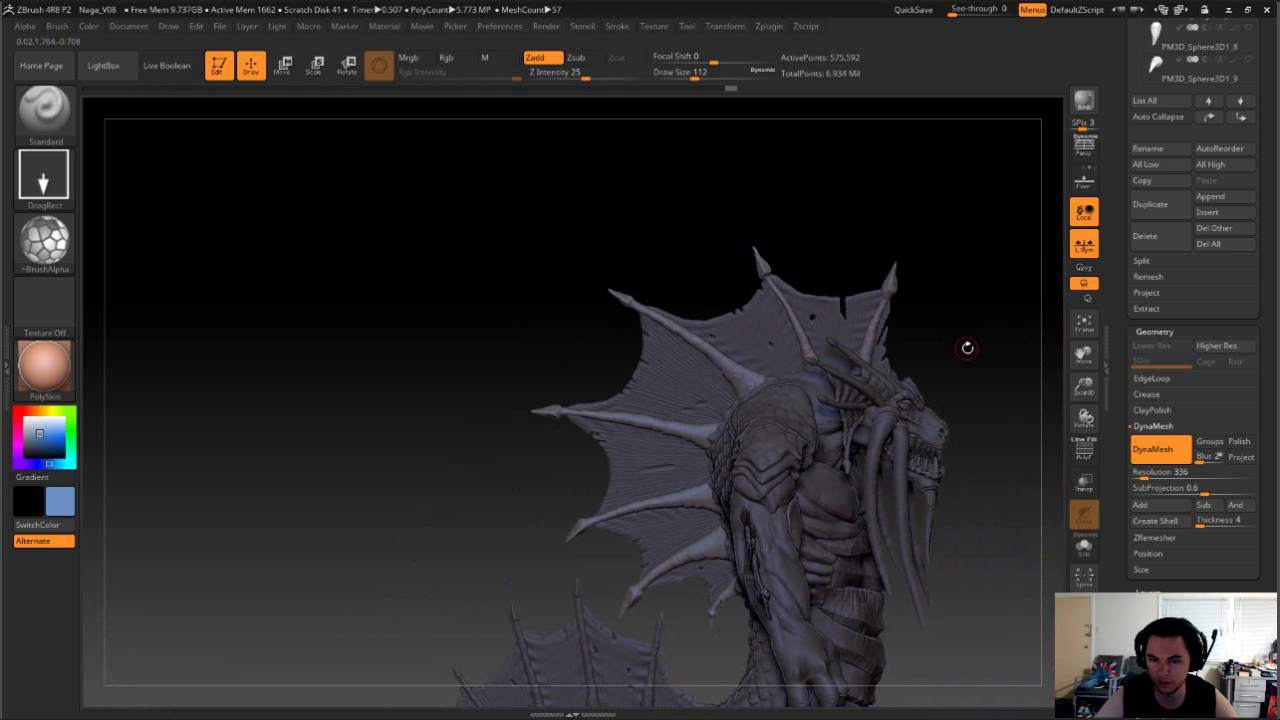
left_click_drag(966, 346, 878, 453)
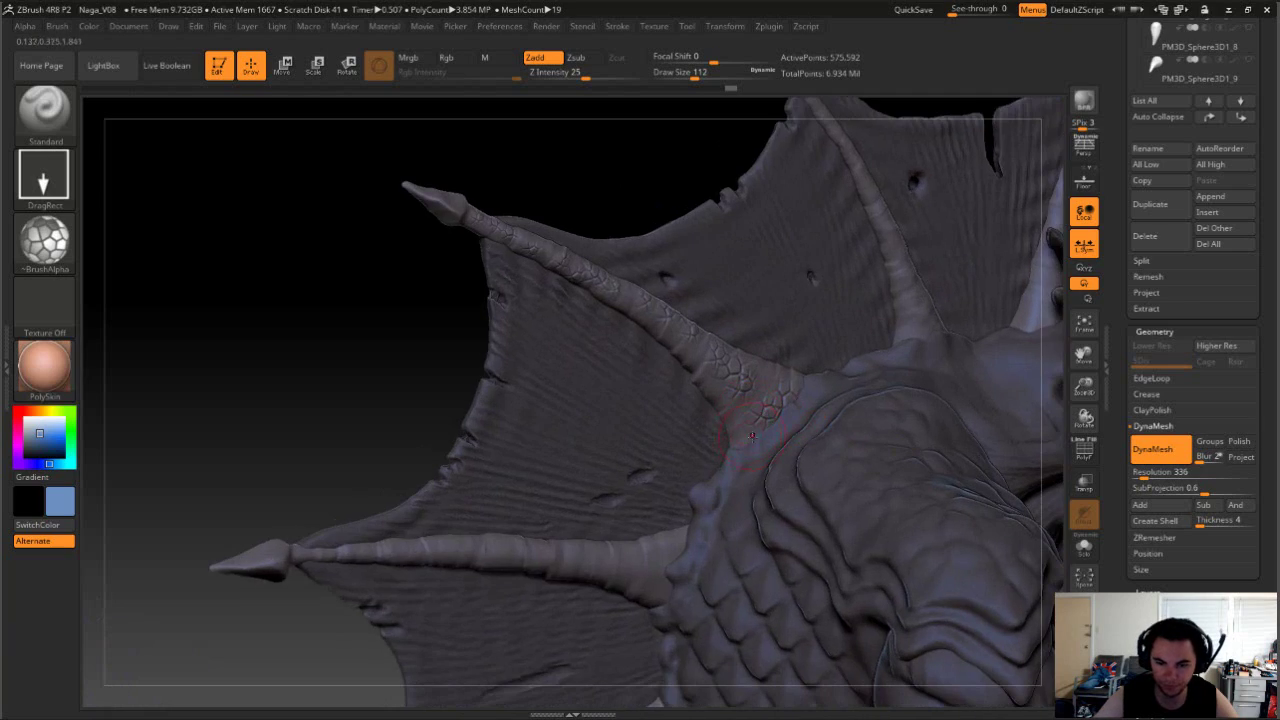
left_click_drag(423, 320, 779, 281)
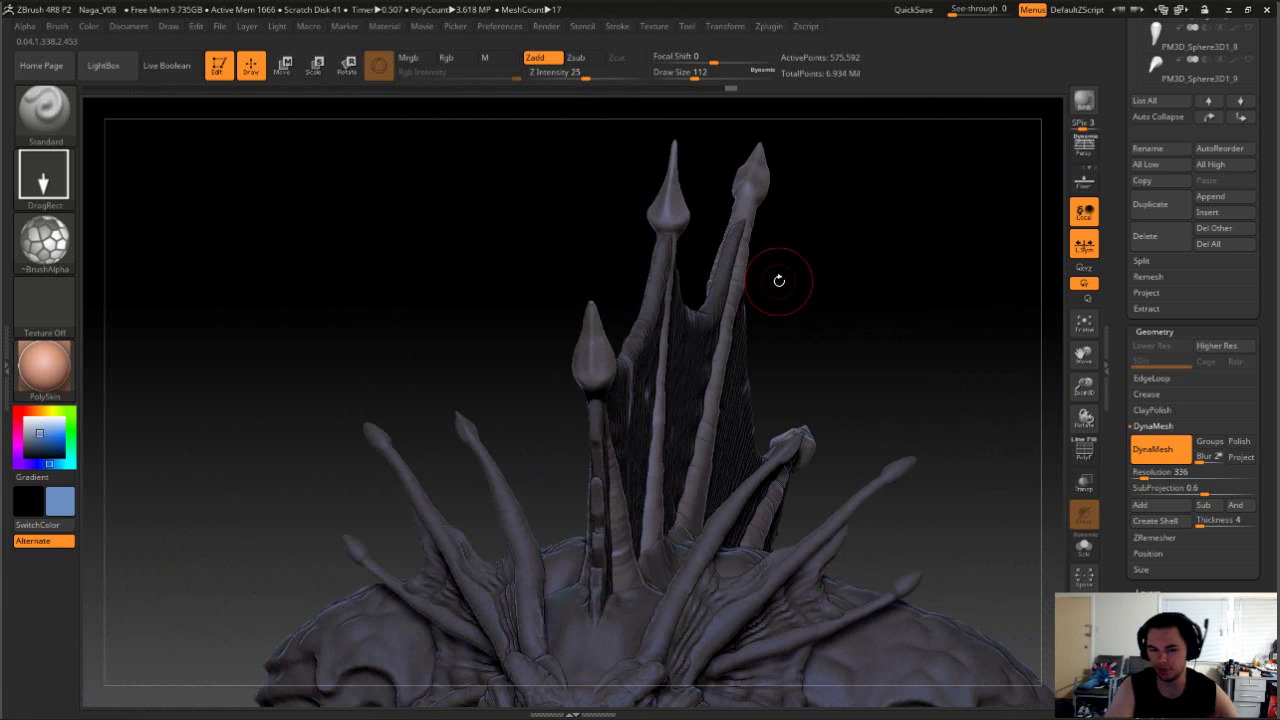
left_click_drag(876, 382, 975, 350)
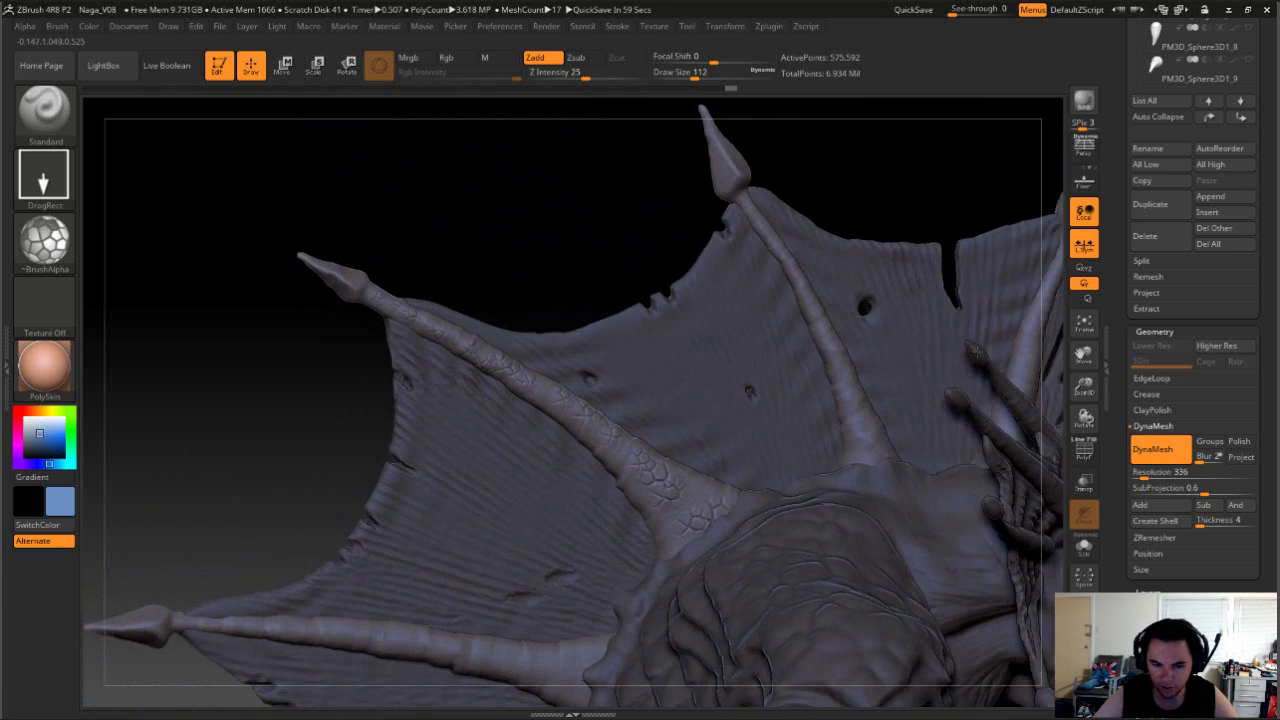
left_click_drag(517, 289, 569, 166)
left_click_drag(968, 434, 815, 383)
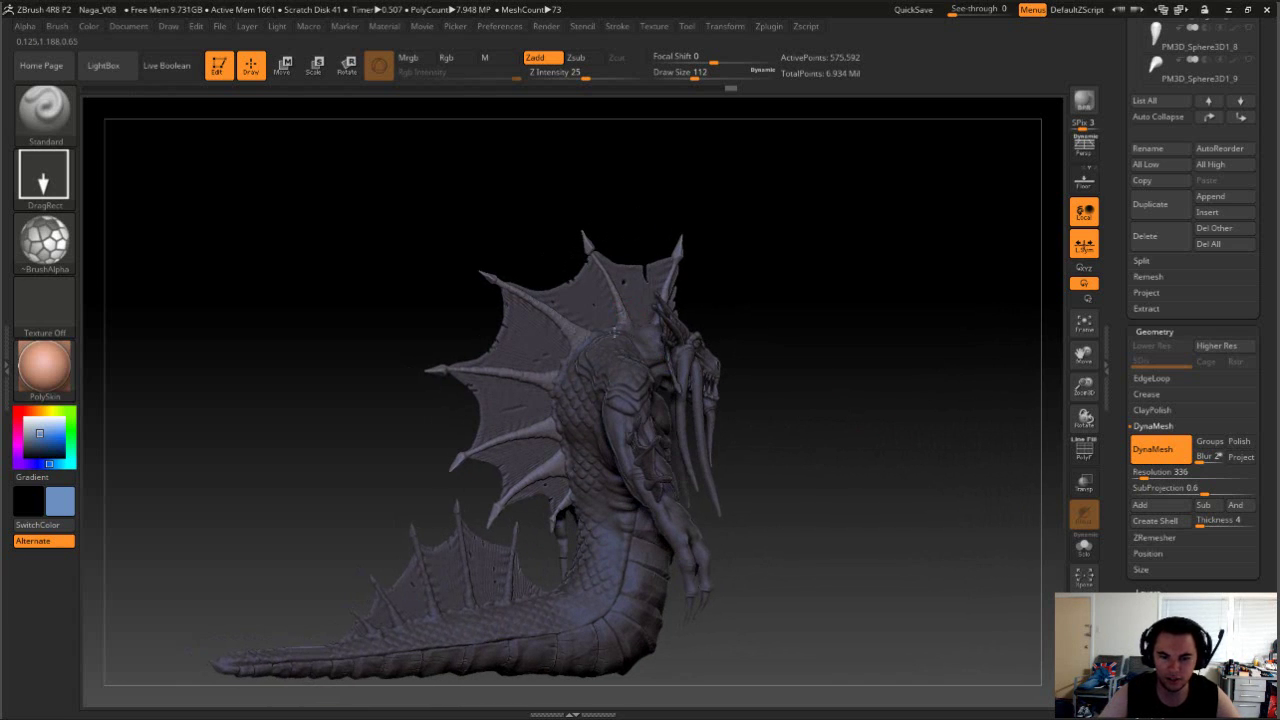
left_click_drag(856, 265, 774, 344)
Step: Save the project as Naga_V08 in the Naga folder, replacing the existing file
key("ctrl+s")
key("Return")
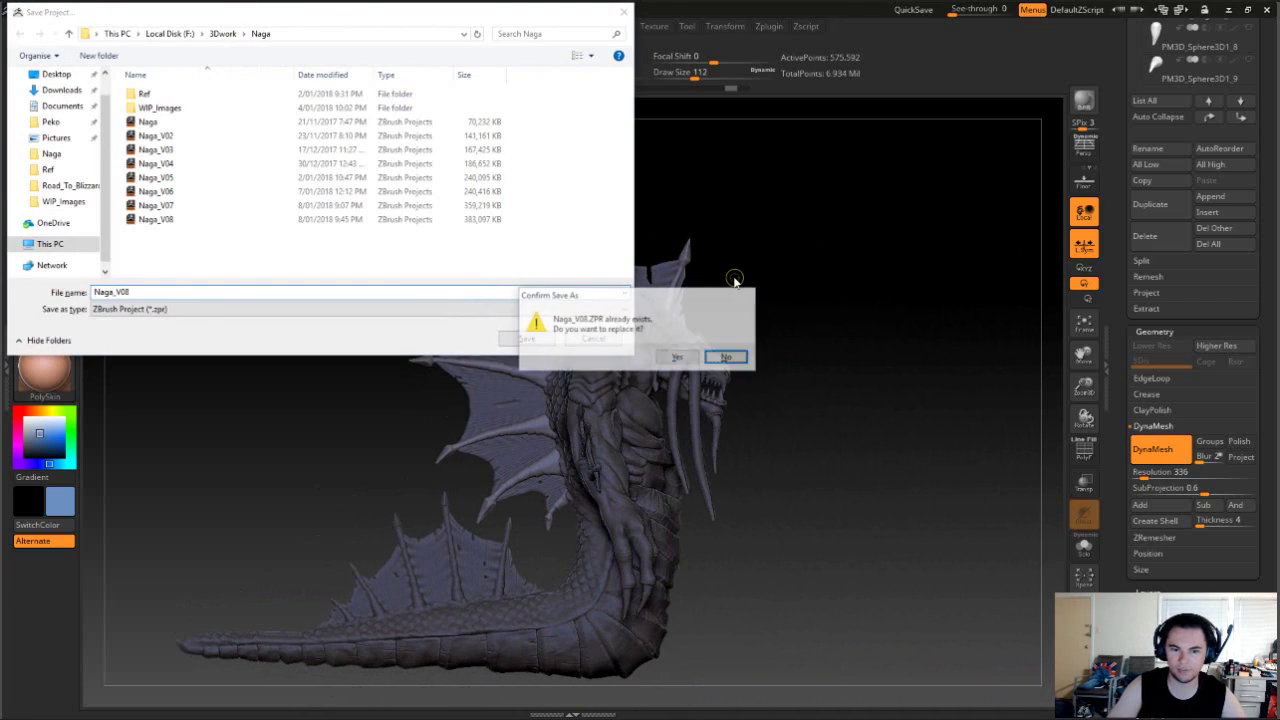
key("y")
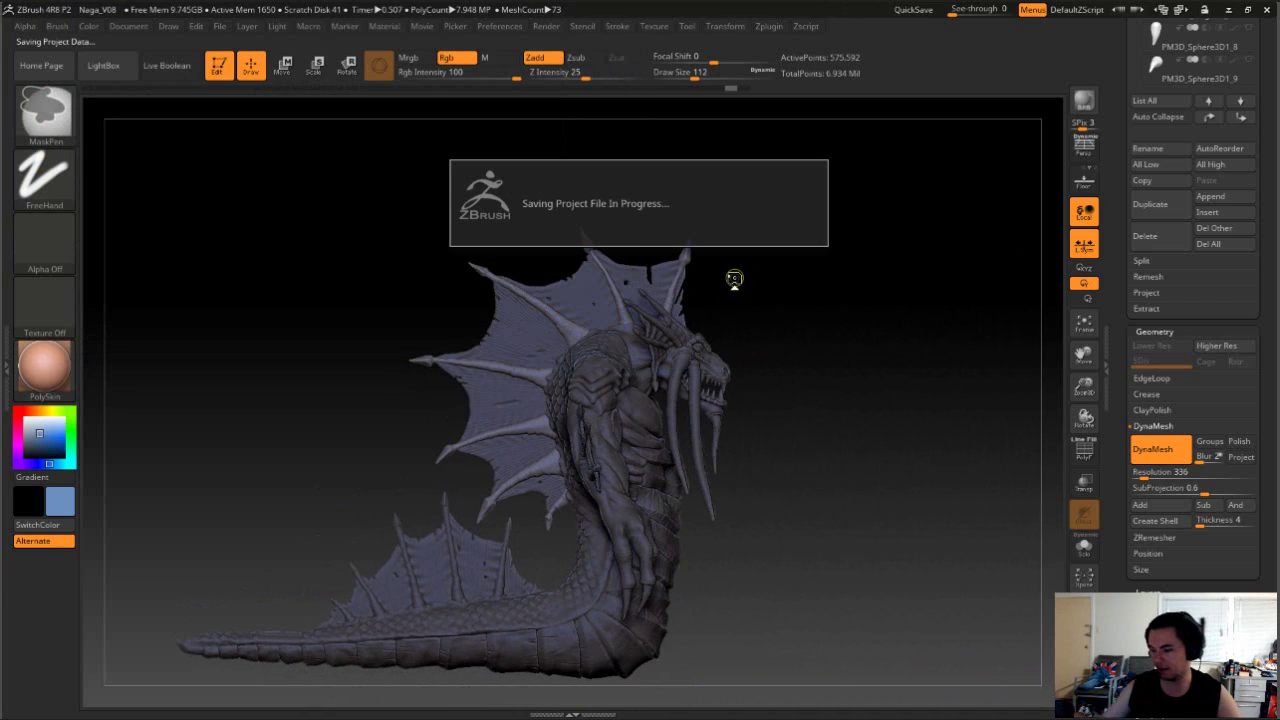